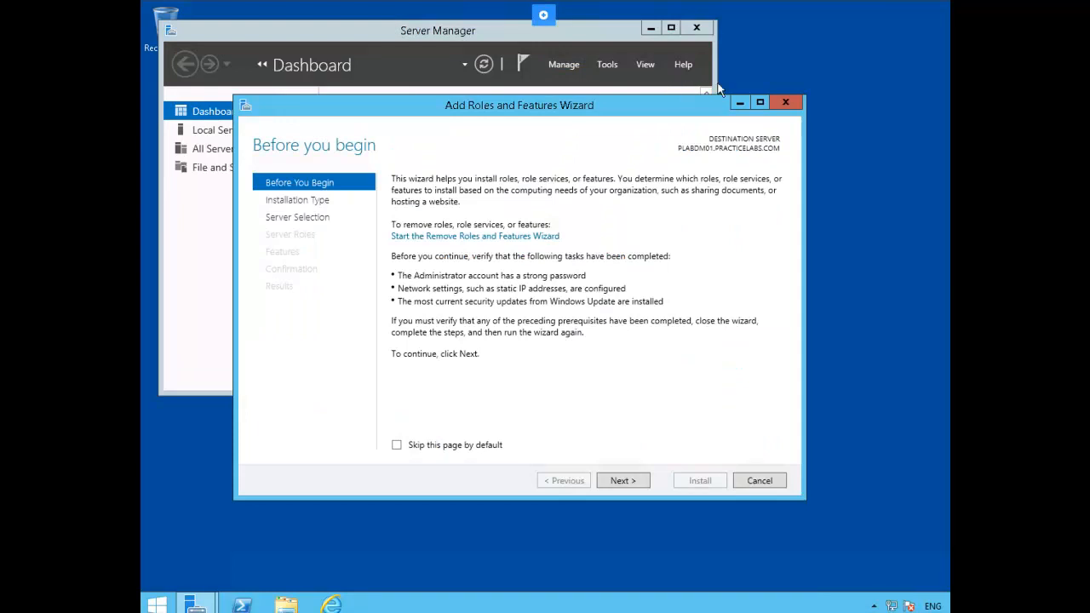
# - Run the Add Roles and Features Wizard as a role-based installation on PLABDM01.PRACTICELABS.COM
pyautogui.click(629, 482)
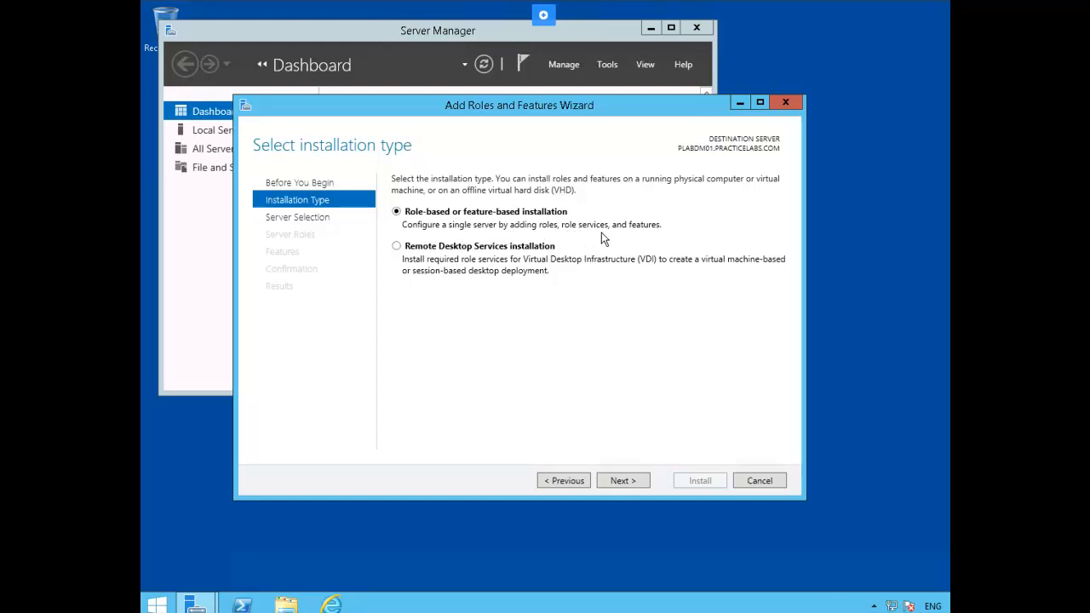
pyautogui.click(623, 482)
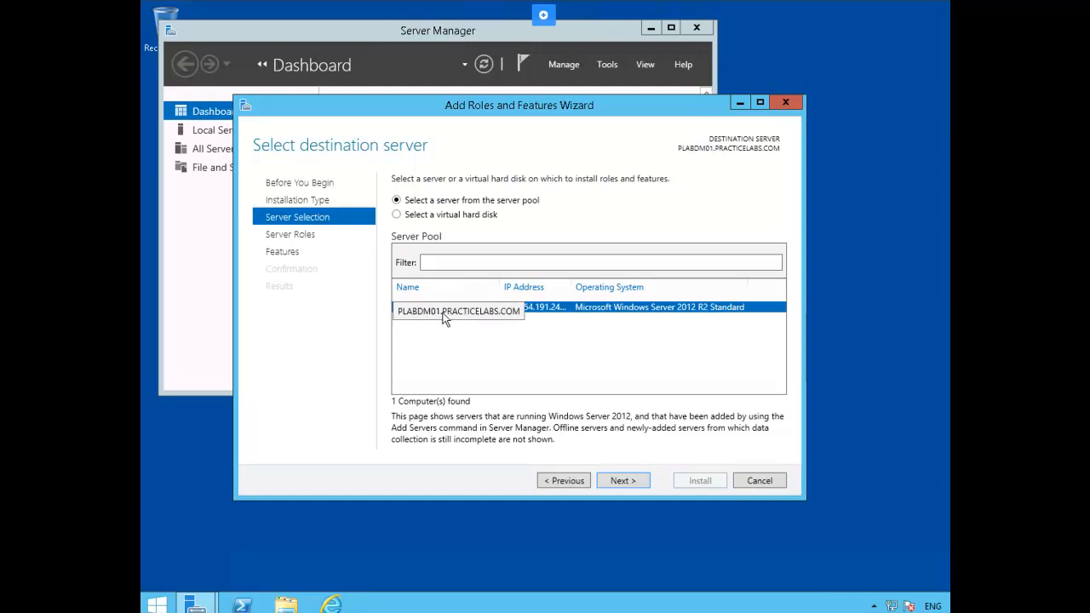
pyautogui.click(623, 481)
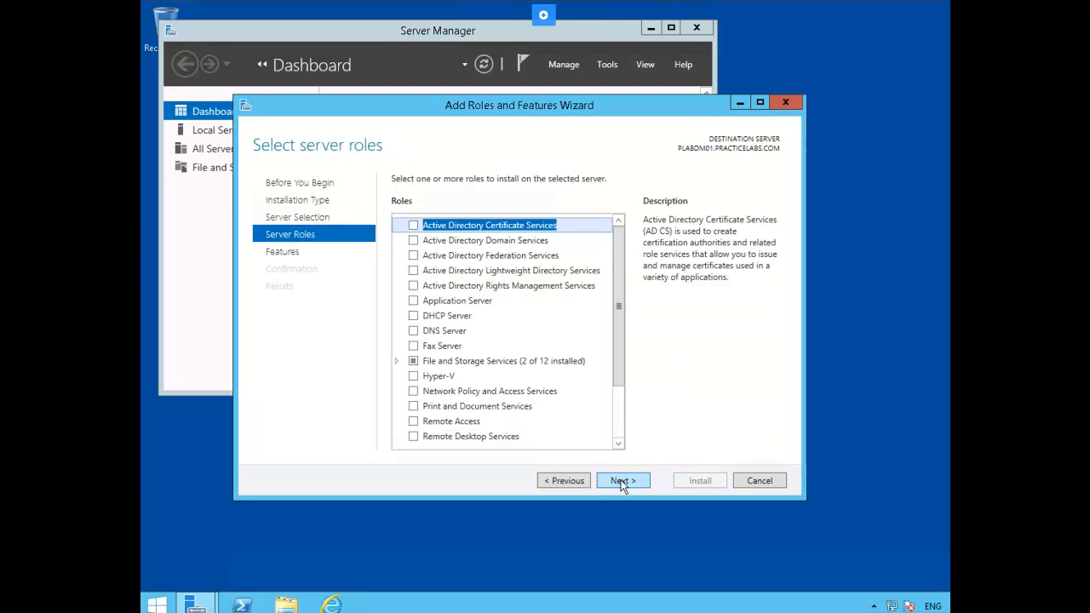
# - Select the Active Directory Domain Services role, adding its management tools, and continue to features
pyautogui.click(413, 241)
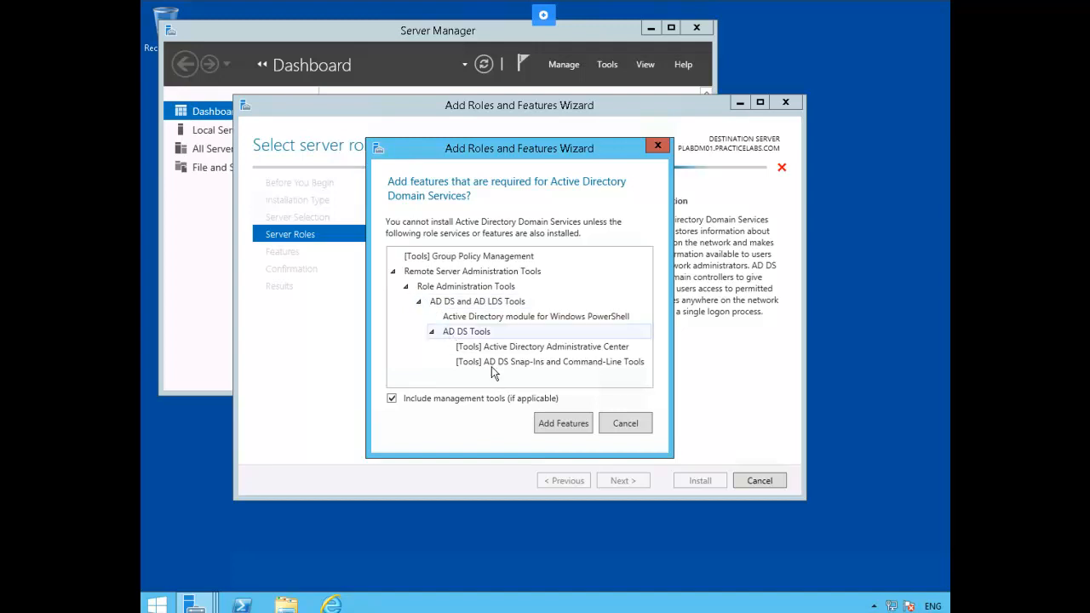
pyautogui.click(550, 427)
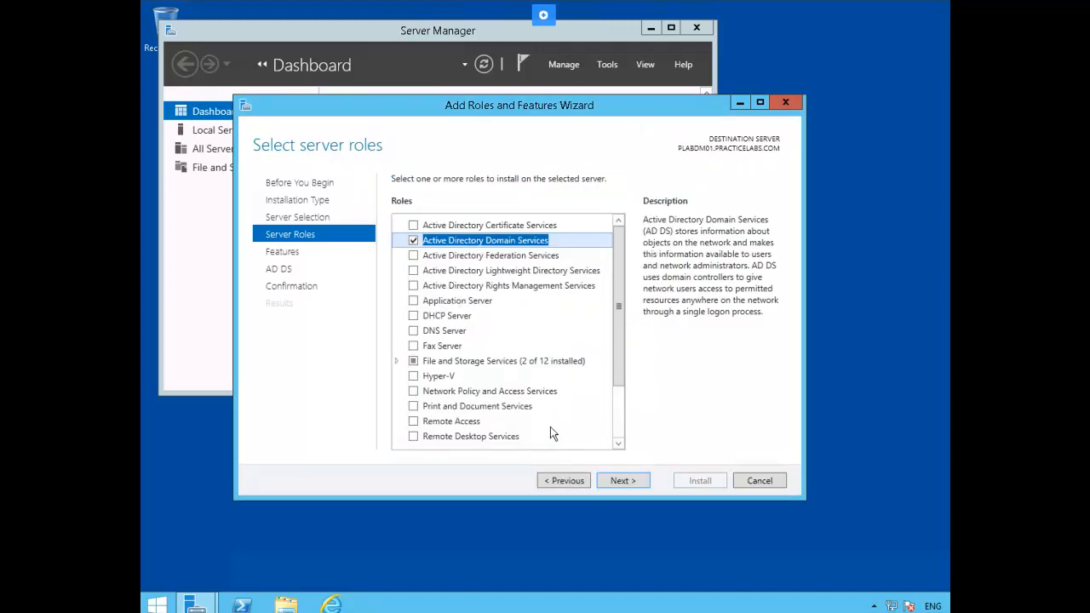
pyautogui.click(619, 482)
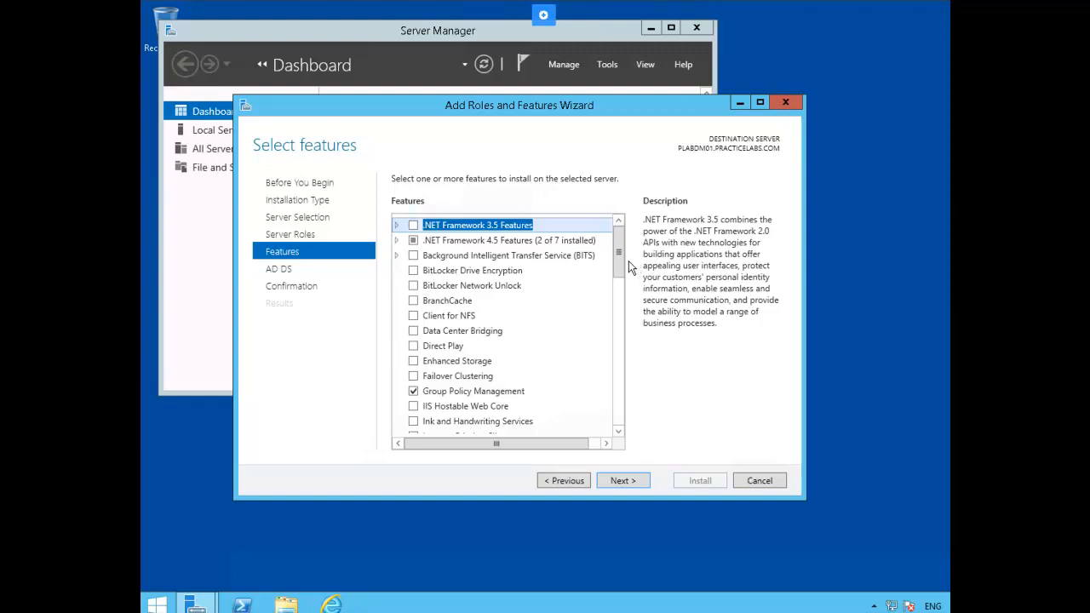
# - Review the Features list without changing anything and proceed to the AD DS page
pyautogui.moveTo(622, 270); pyautogui.dragTo(618, 356)
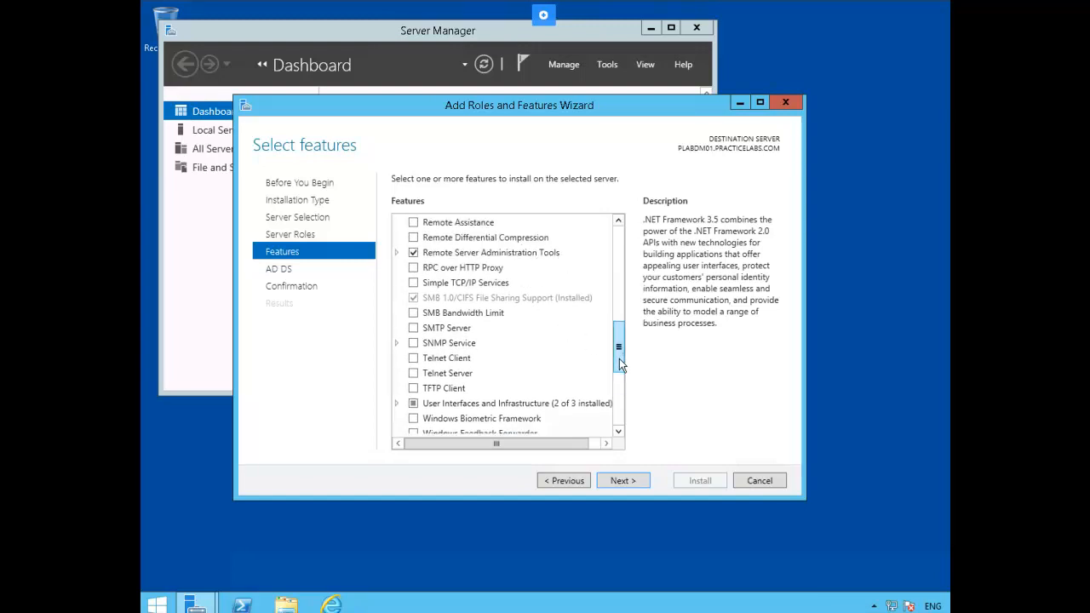
pyautogui.moveTo(619, 356); pyautogui.dragTo(622, 402)
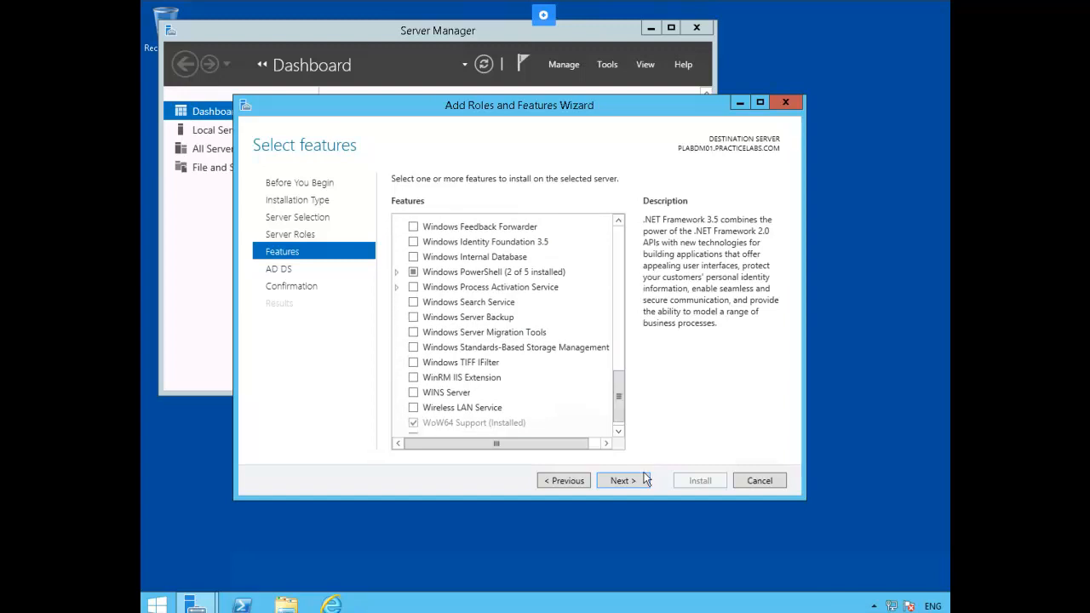
pyautogui.click(621, 481)
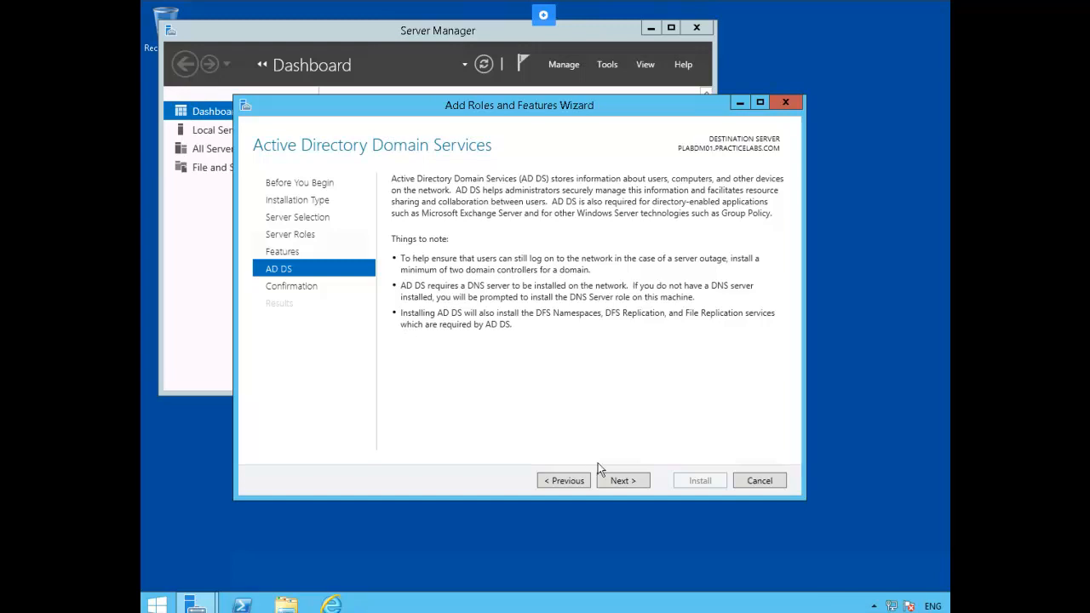
# - Continue from the AD DS notes to the Confirm installation selections page
pyautogui.click(619, 482)
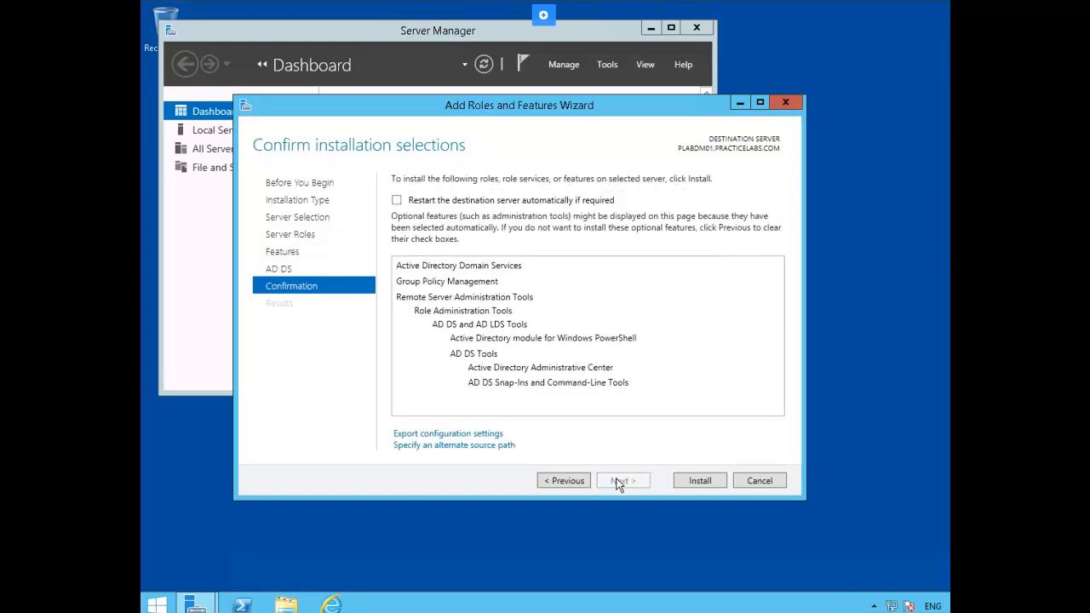
# - Install AD DS with automatic restart of the destination server enabled, then close the wizard
pyautogui.click(396, 201)
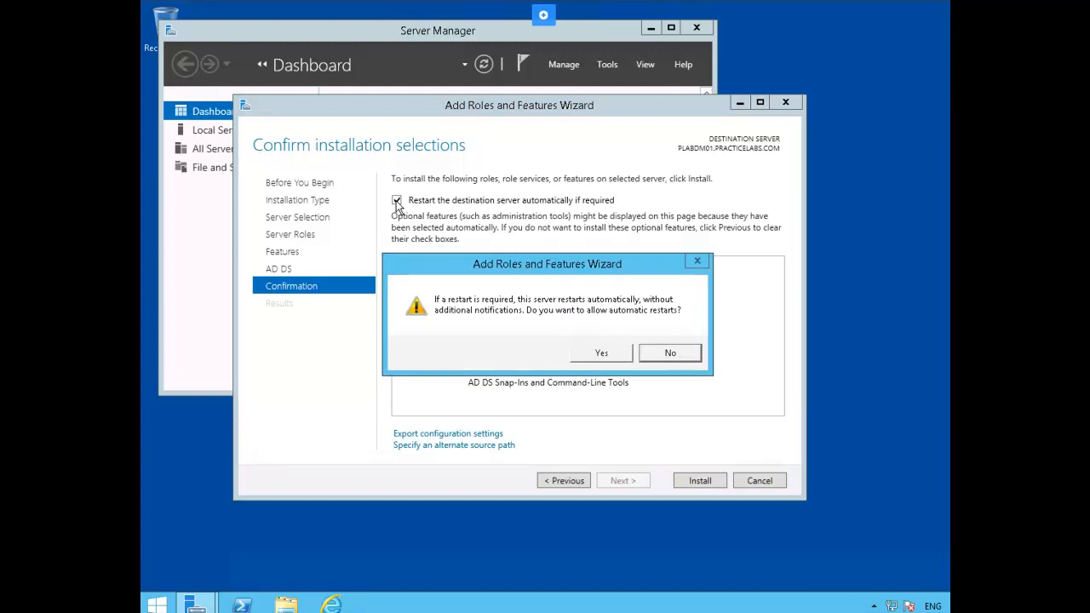
pyautogui.click(600, 354)
pyautogui.click(701, 482)
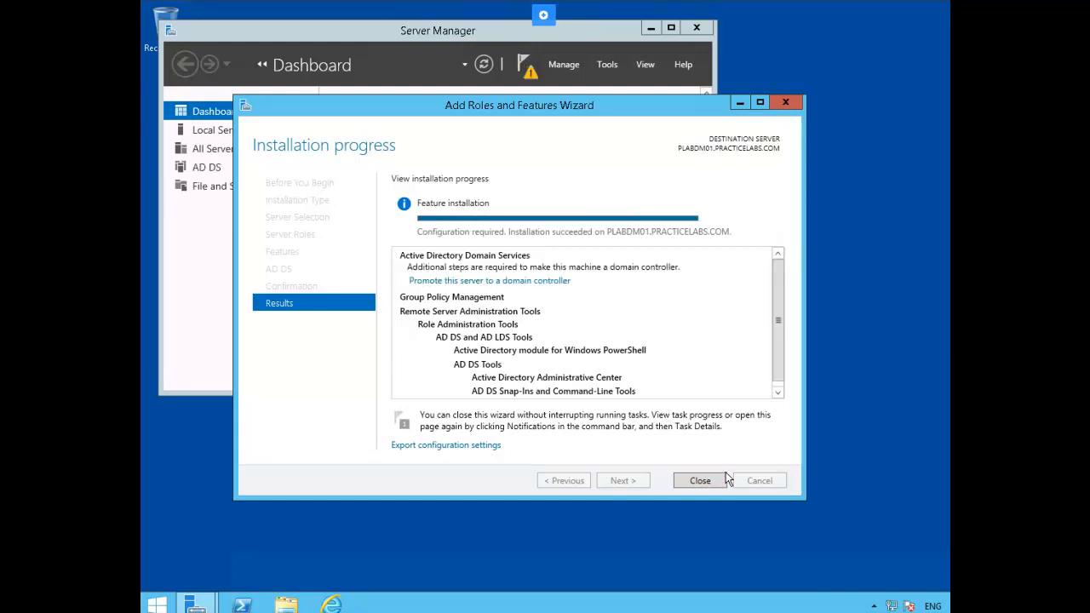
pyautogui.click(700, 480)
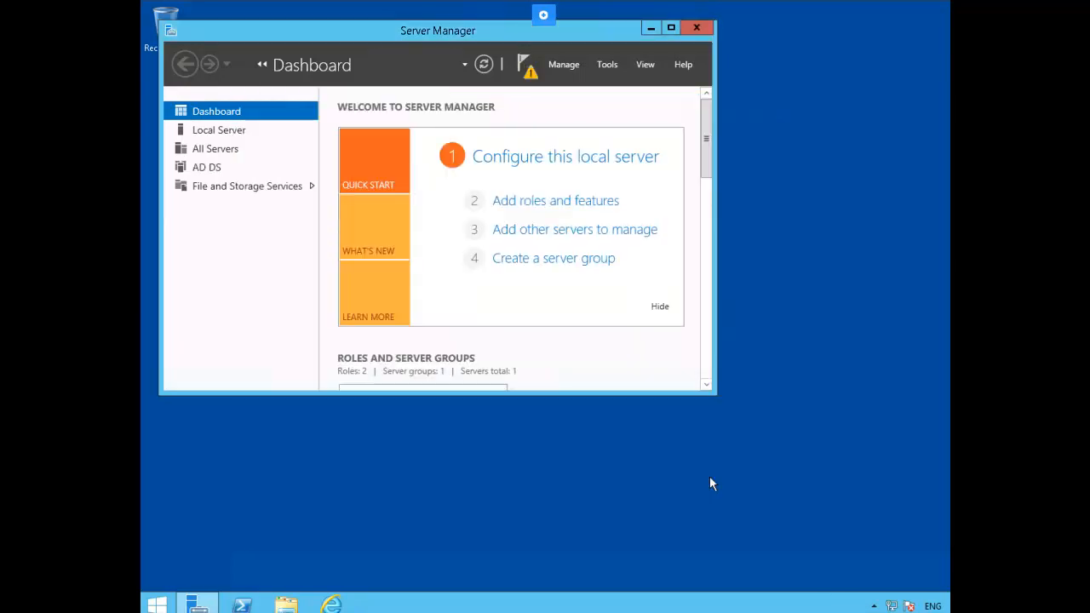
# - Choose 'Promote this server to a domain controller' from the Server Manager notifications
pyautogui.click(528, 78)
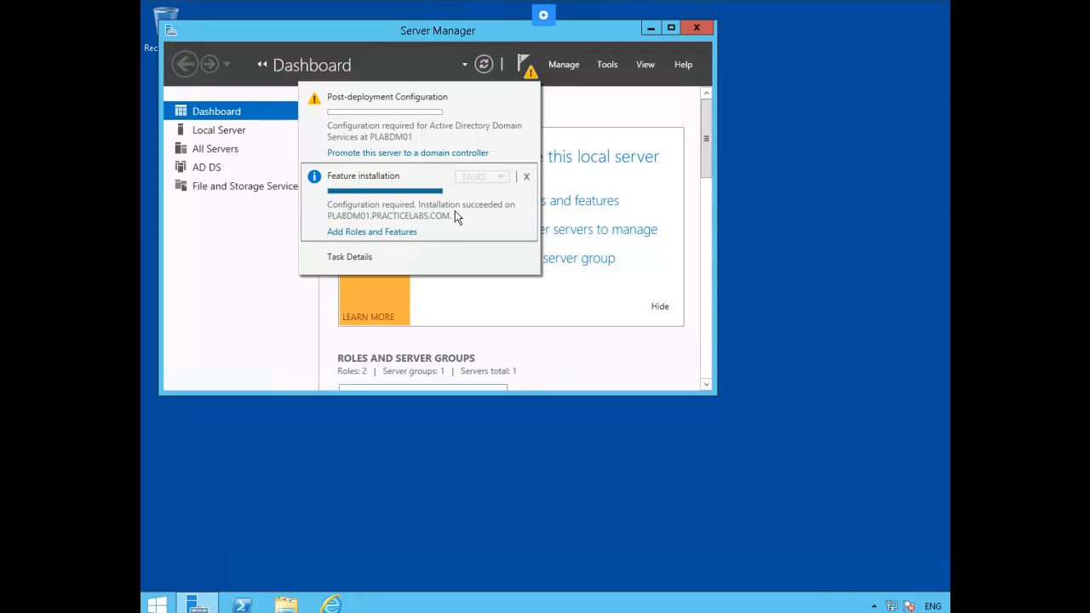
pyautogui.click(413, 154)
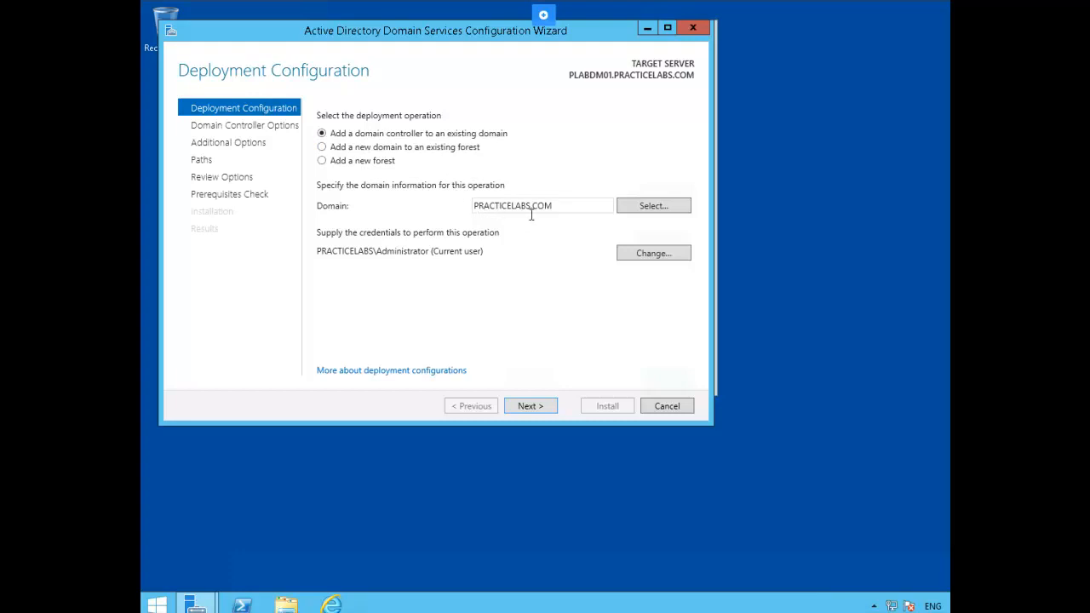
# - Keep DNS and Global Catalog, enter and confirm the DSRM password, and pass DNS Options
pyautogui.click(531, 407)
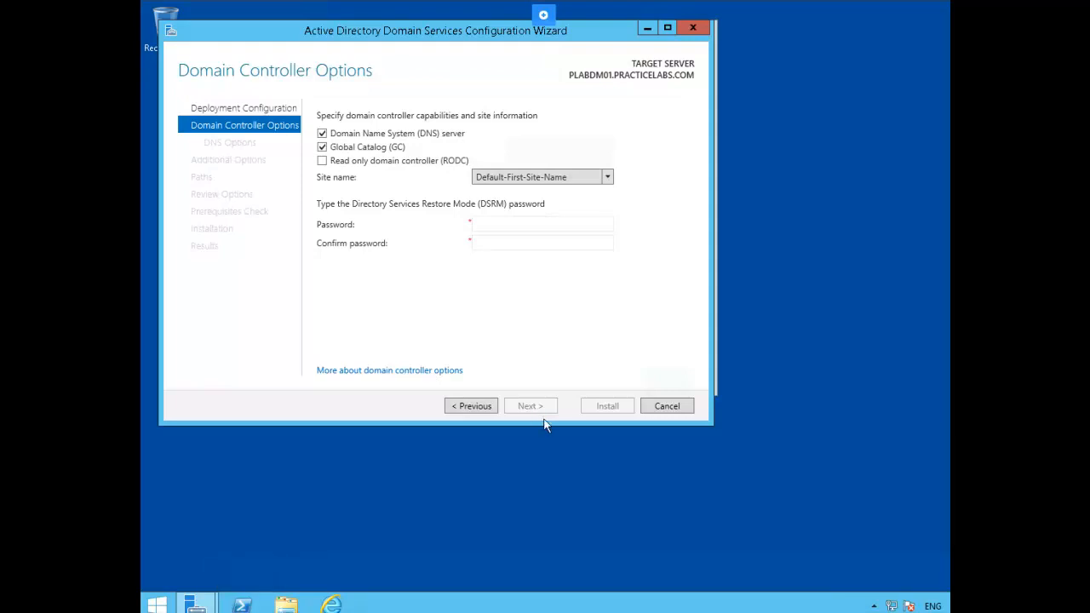
pyautogui.click(514, 226)
pyautogui.write('Passw0rd')
pyautogui.press('Tab')
pyautogui.write('Pa')
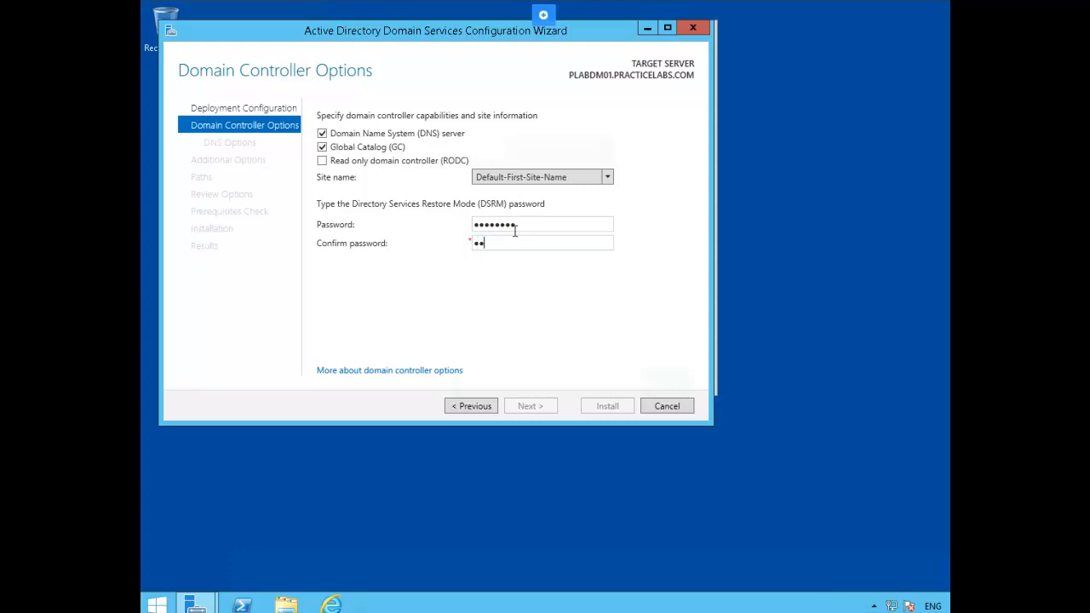
pyautogui.write('$$w0rd')
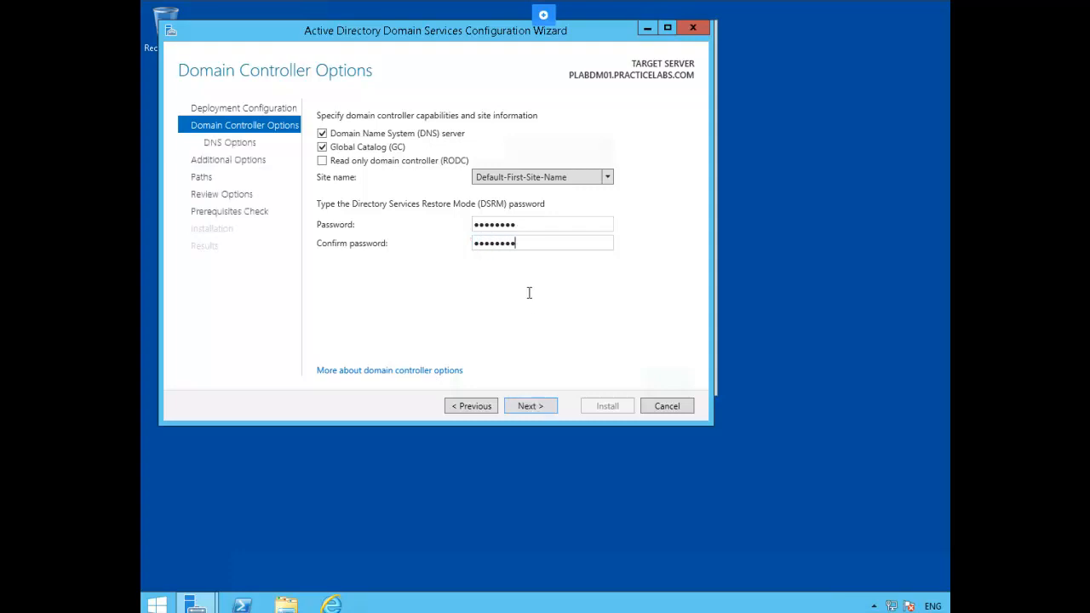
pyautogui.click(526, 407)
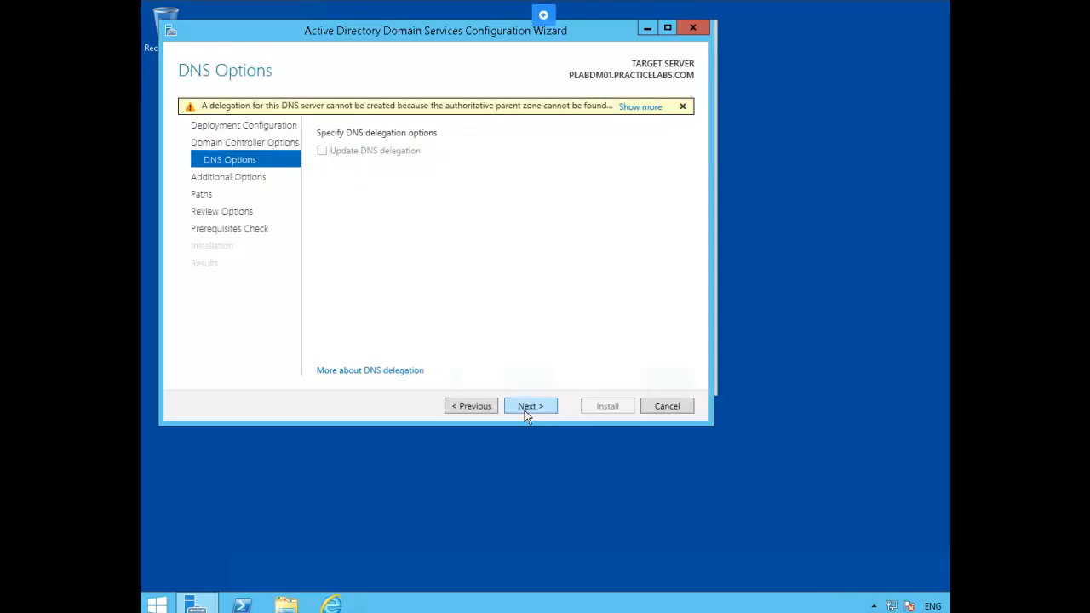
pyautogui.click(528, 407)
# - Accept default Additional Options and NTDS/SYSVOL paths, review, and run the prerequisites check
pyautogui.click(529, 408)
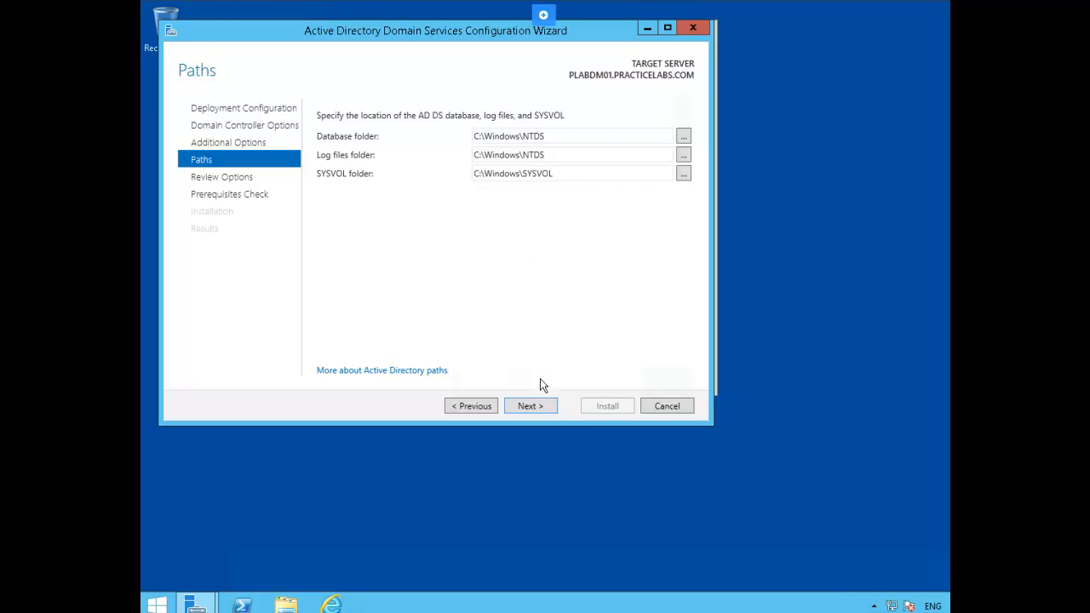
pyautogui.click(540, 408)
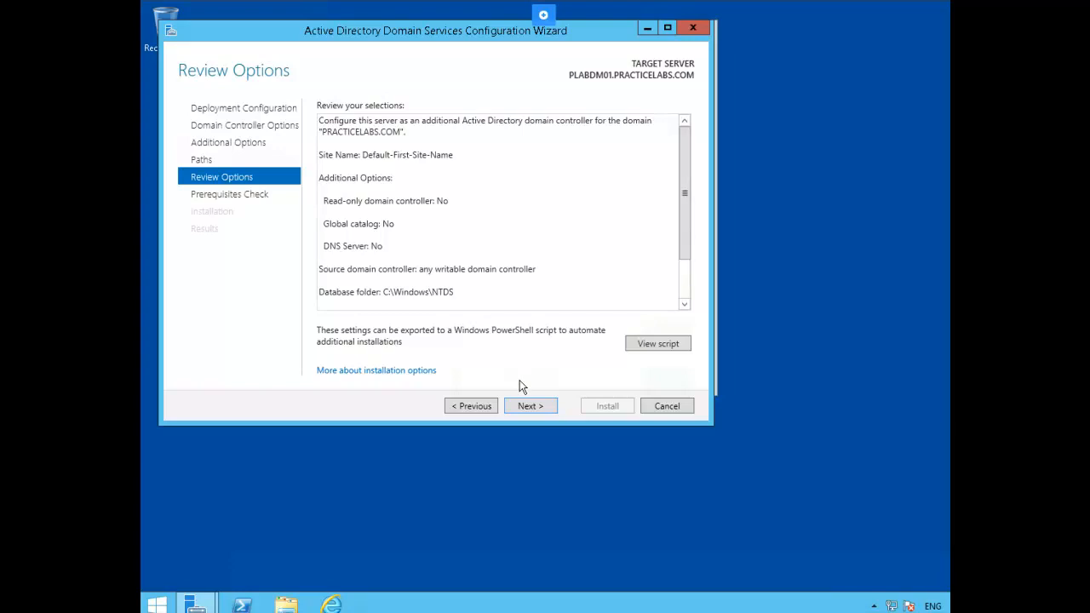
pyautogui.click(530, 408)
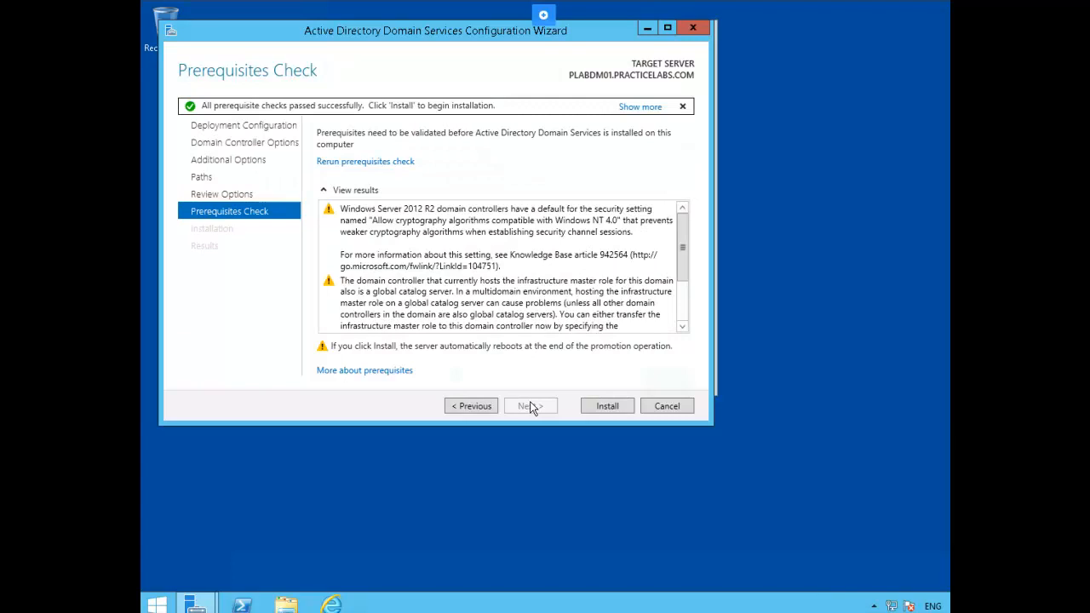
# - Install the domain controller promotion on PLABDM01, dismiss the sign-out notice, and close the results
pyautogui.click(596, 409)
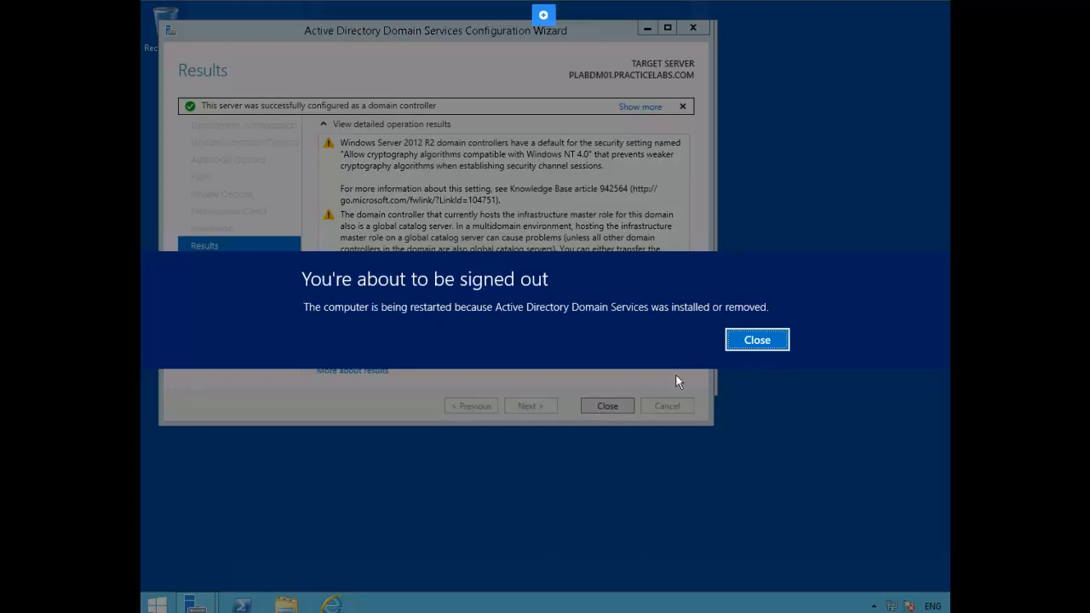
pyautogui.click(755, 340)
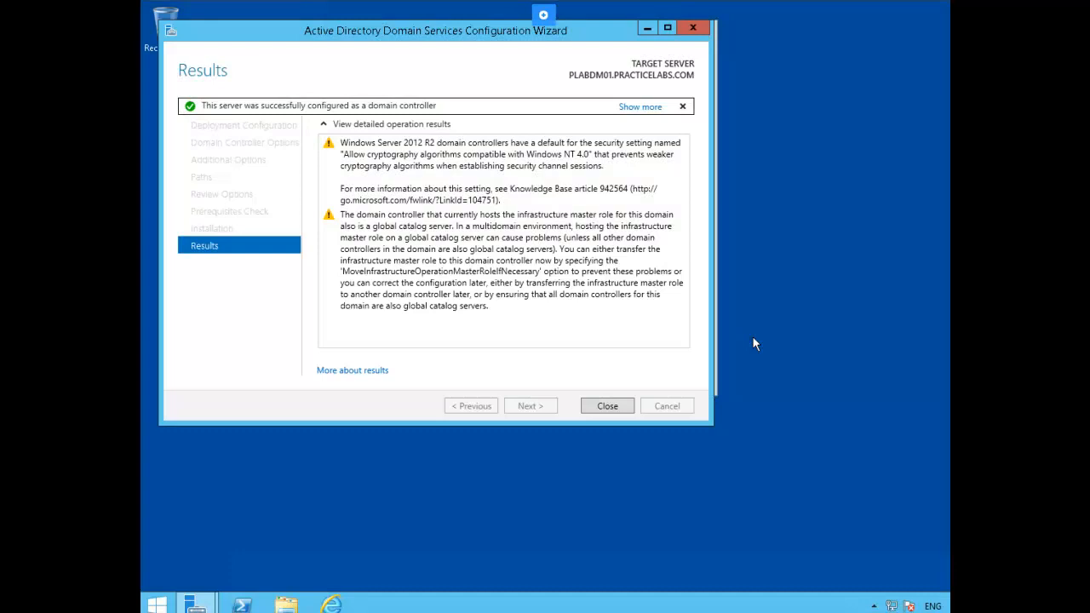
pyautogui.click(607, 406)
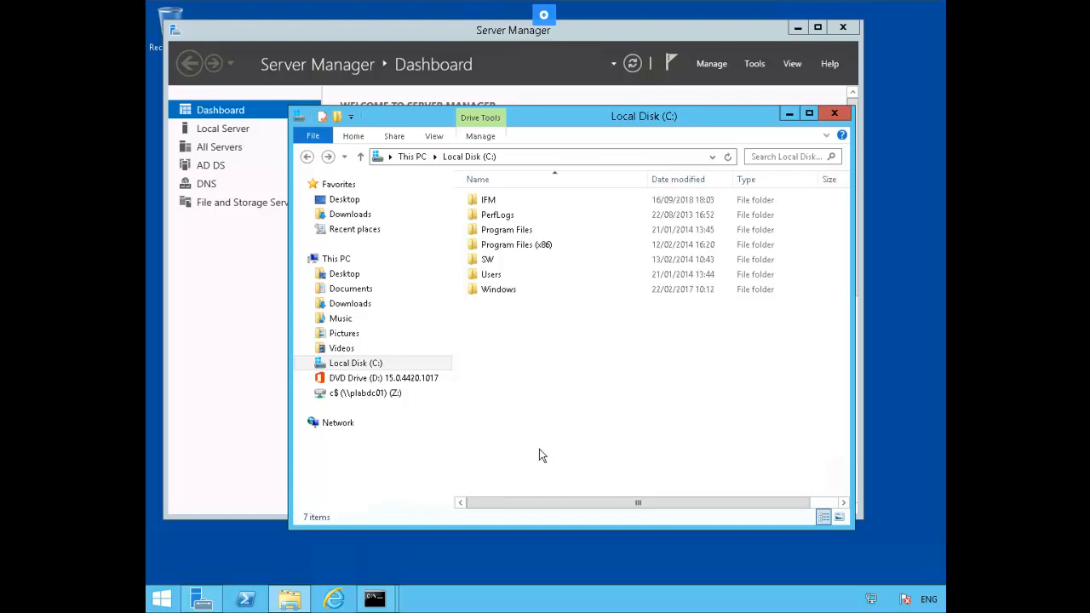
# - Open the c$ (\\plabdc01) (Z:) drive in File Explorer
pyautogui.click(371, 397)
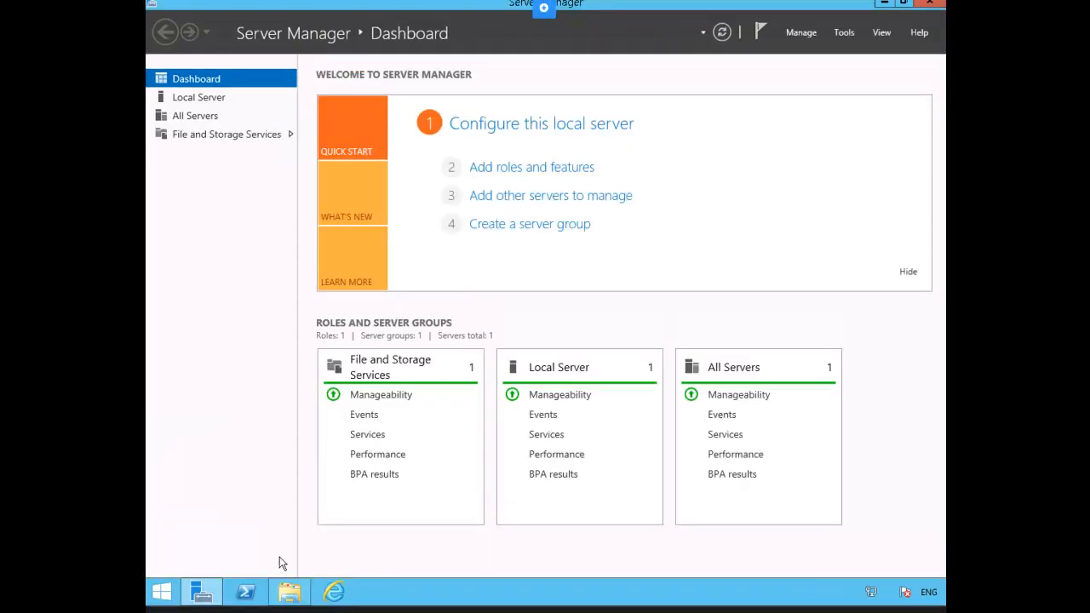
# - Map drive Z: to \\plabdc01\c$ from This PC and select its IFM folder
pyautogui.click(288, 603)
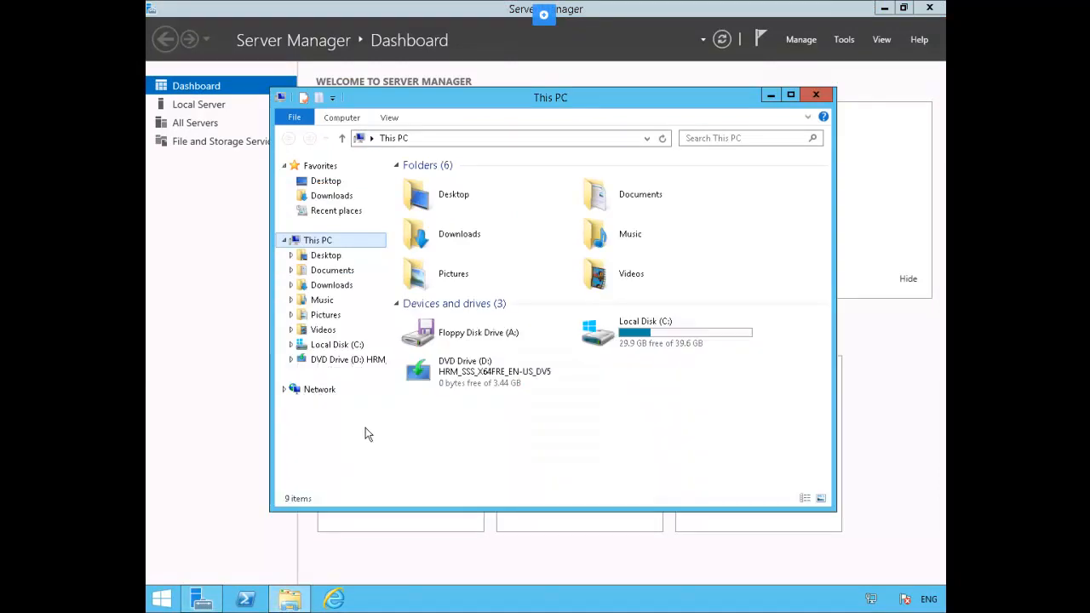
pyautogui.rightClick(340, 246)
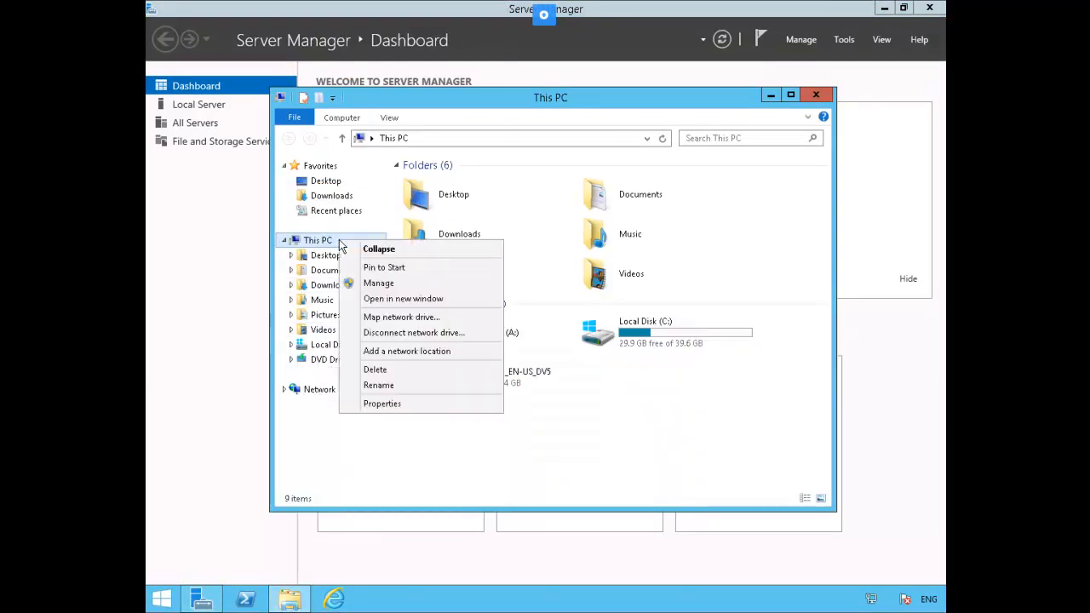
pyautogui.click(454, 317)
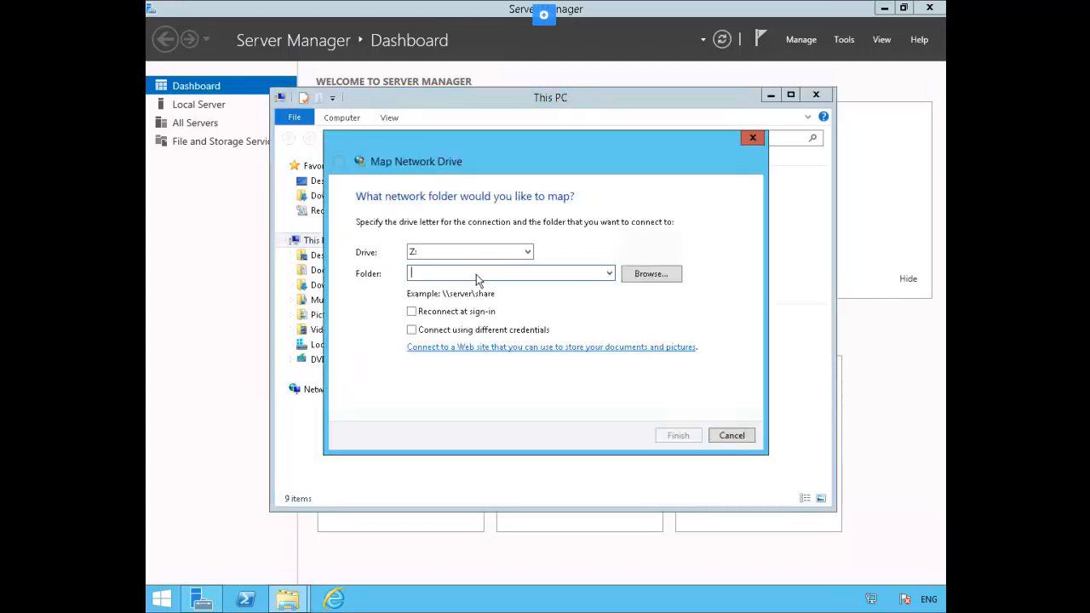
pyautogui.write('\\\\')
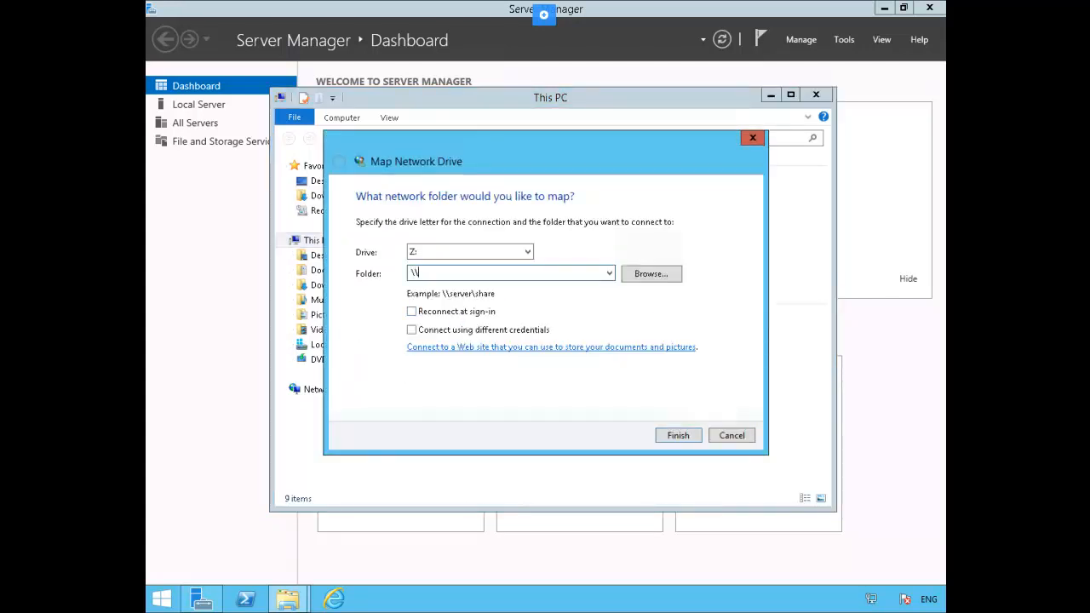
pyautogui.write('plab')
pyautogui.write('dc')
pyautogui.write('c')
pyautogui.write('1')
pyautogui.write('\\c')
pyautogui.write('$')
pyautogui.press('Return')
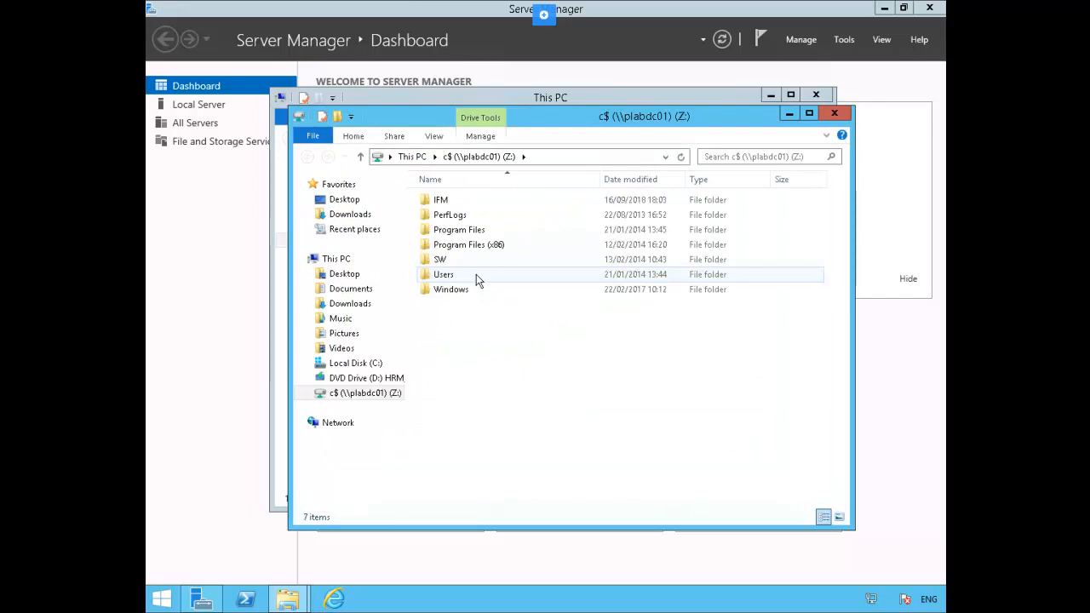
pyautogui.click(459, 201)
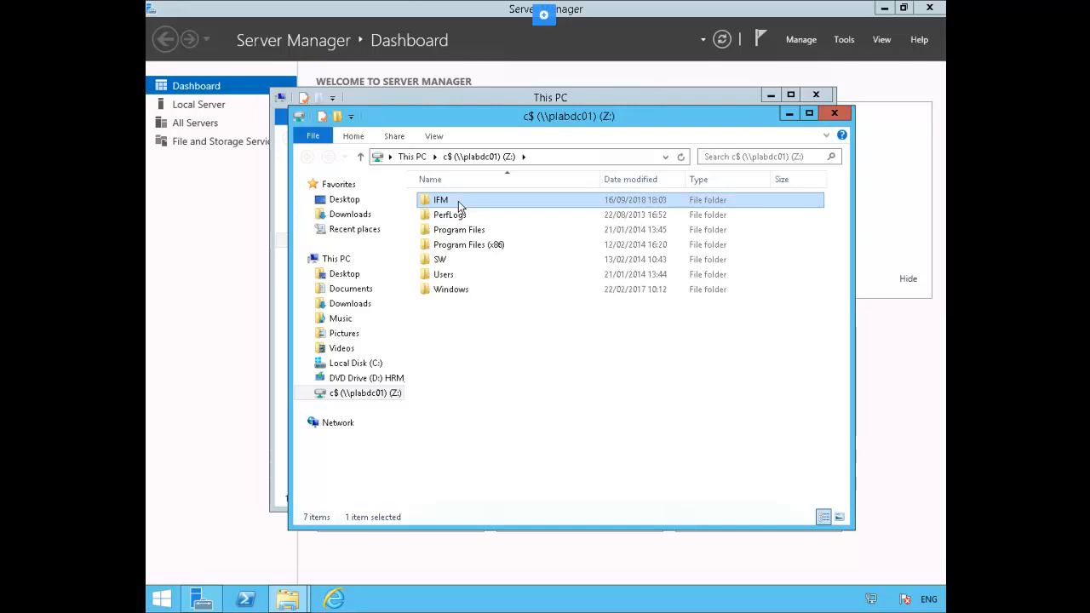
pyautogui.rightClick(458, 205)
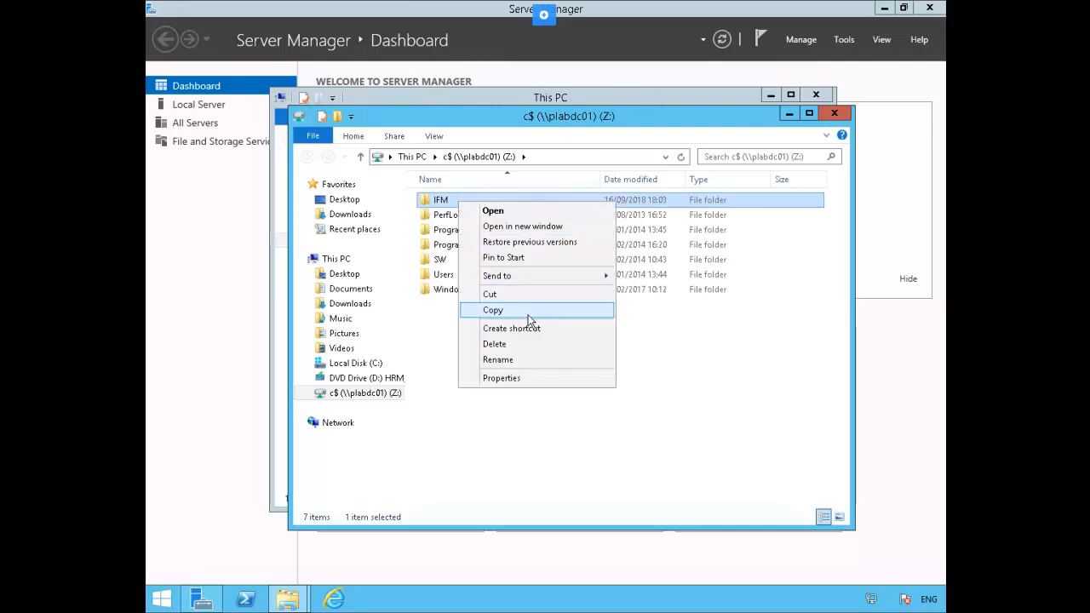
# - Copy the IFM folder into Local Disk (C:), then go back to Server Manager's Local Server page
pyautogui.click(504, 310)
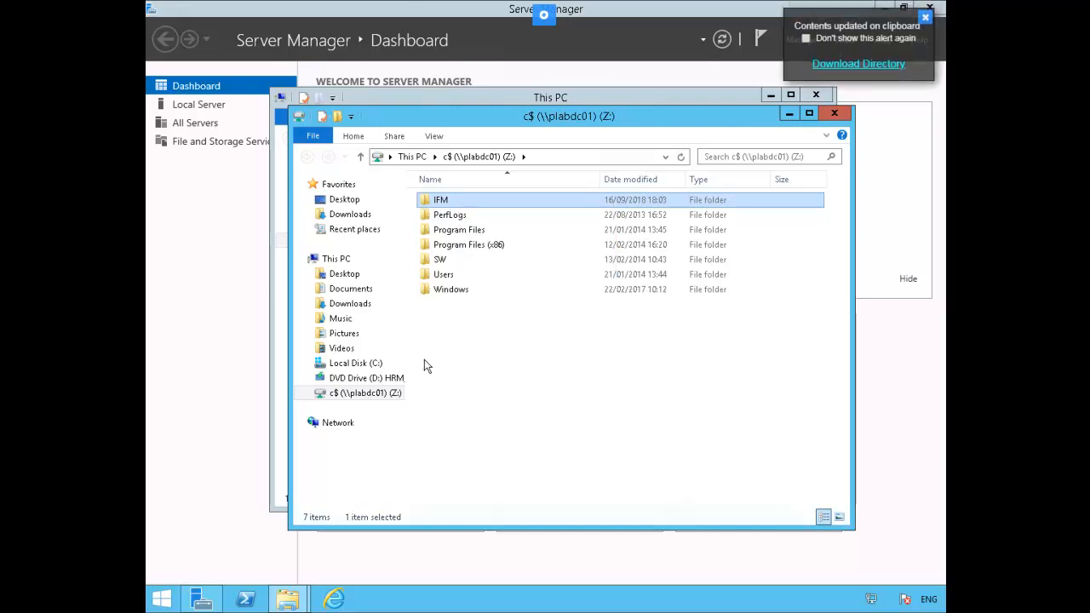
pyautogui.click(358, 365)
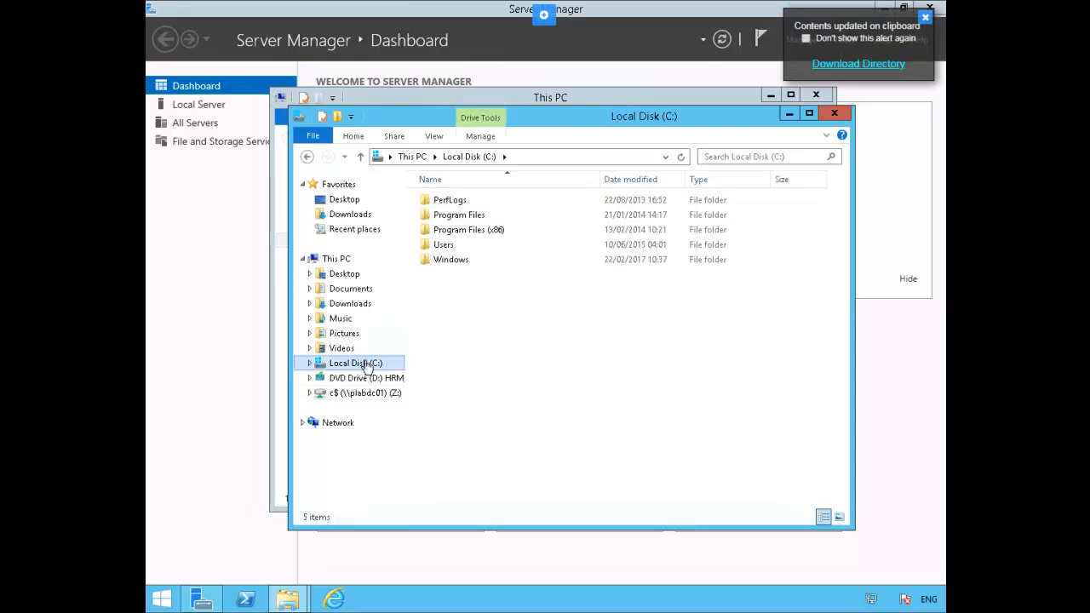
pyautogui.rightClick(483, 335)
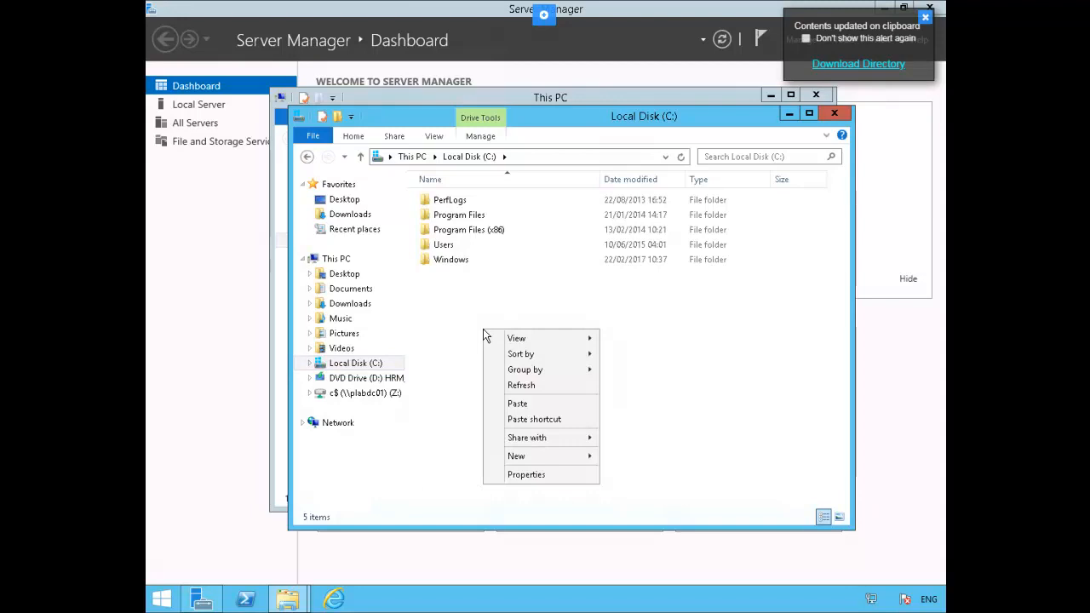
pyautogui.click(528, 406)
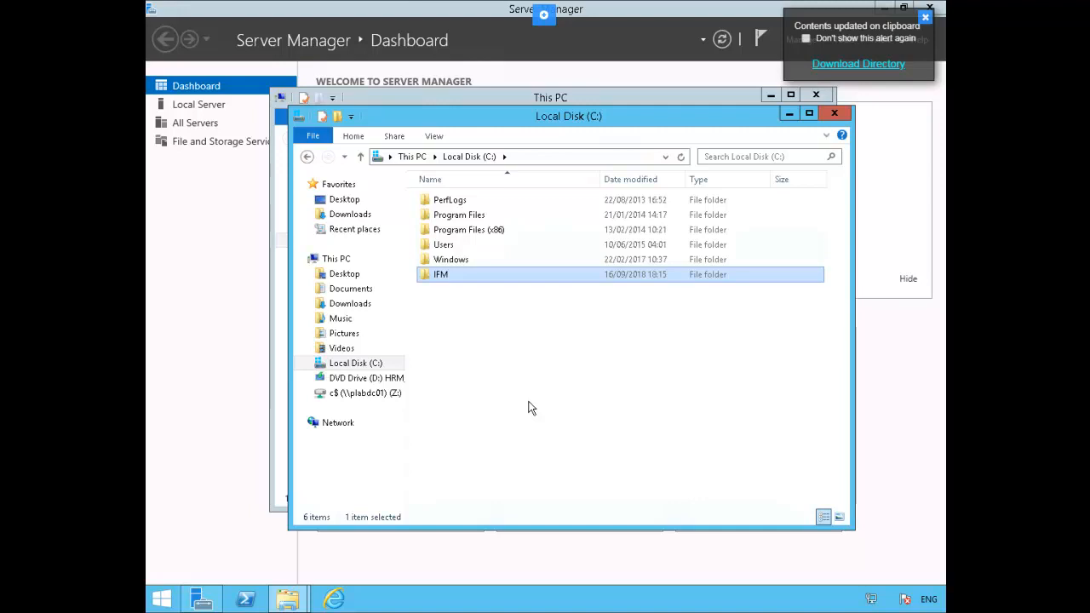
pyautogui.click(925, 19)
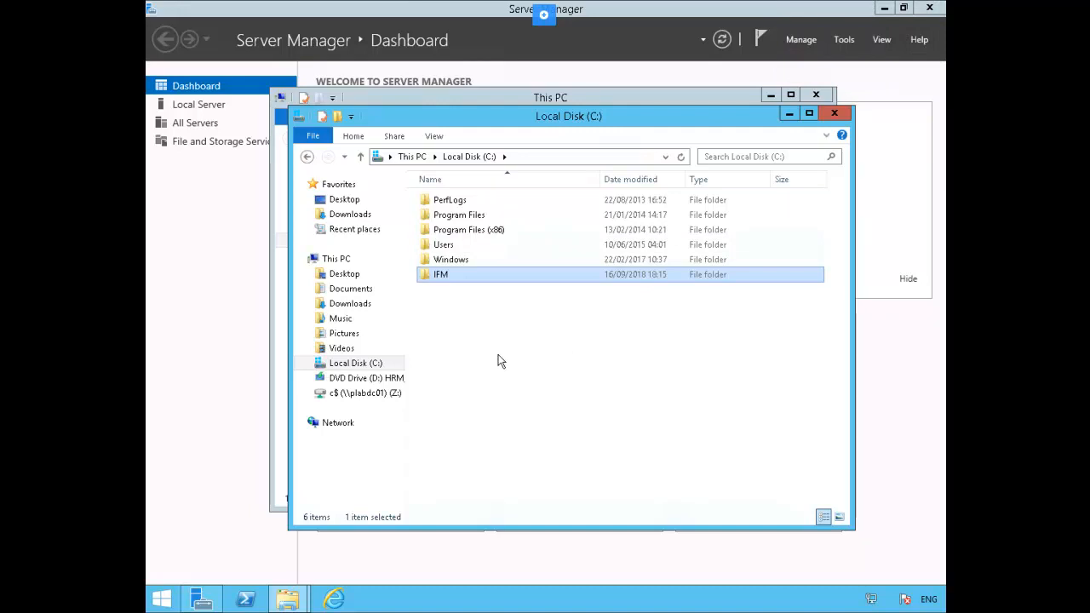
pyautogui.click(195, 107)
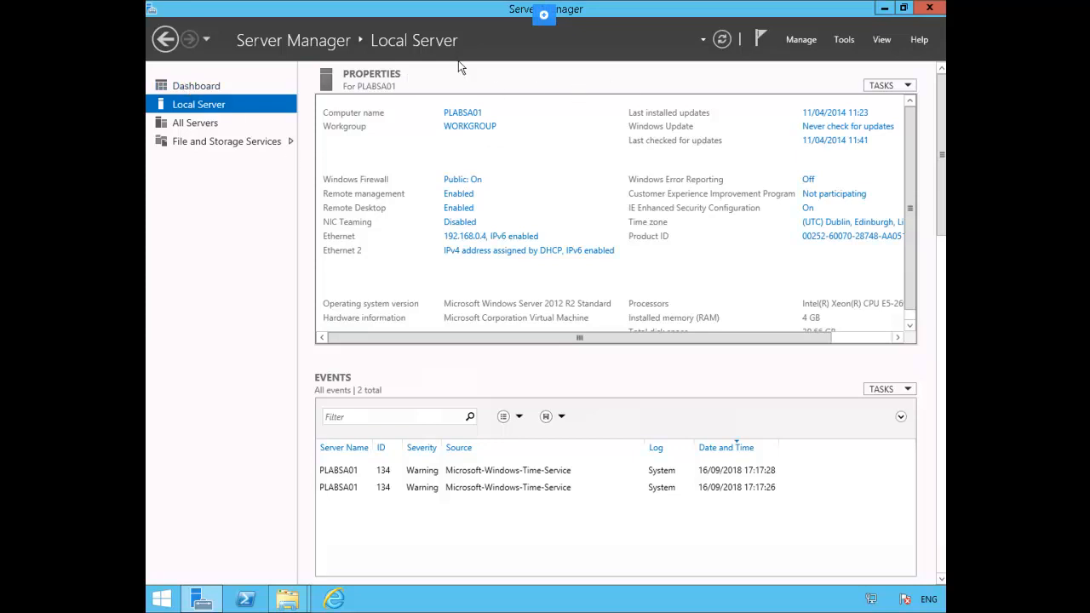
# - Launch the Add Roles and Features Wizard with role-based installation targeting PLABSA01
pyautogui.click(797, 40)
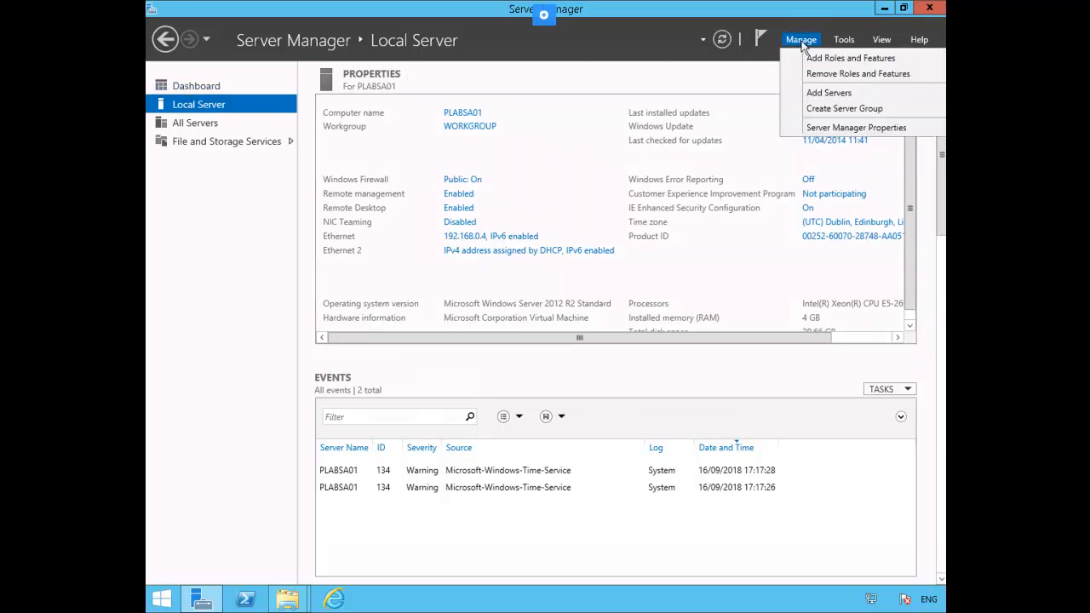
pyautogui.click(831, 58)
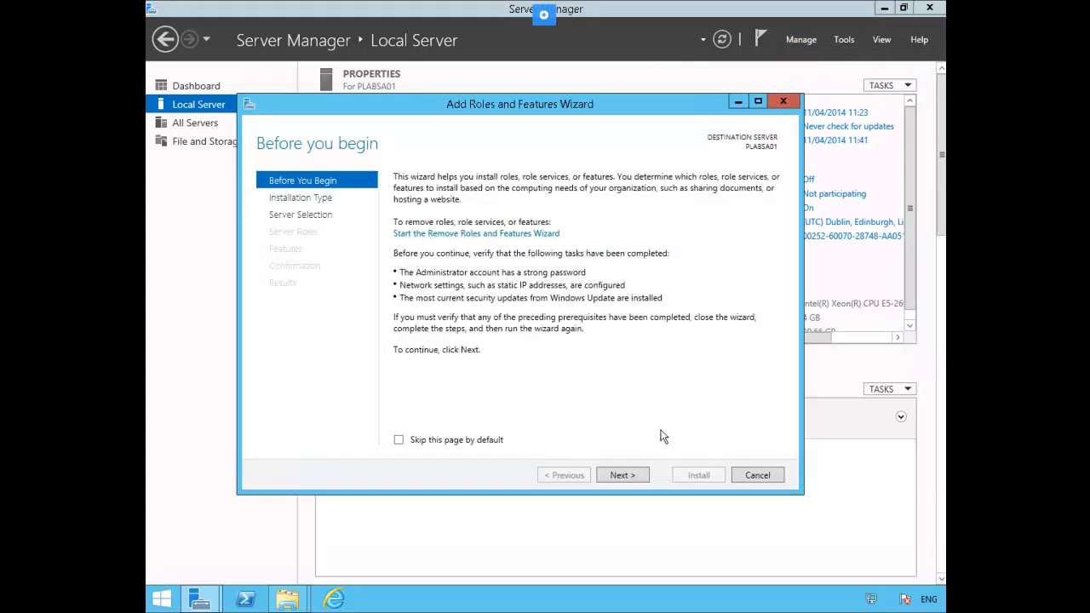
pyautogui.click(628, 474)
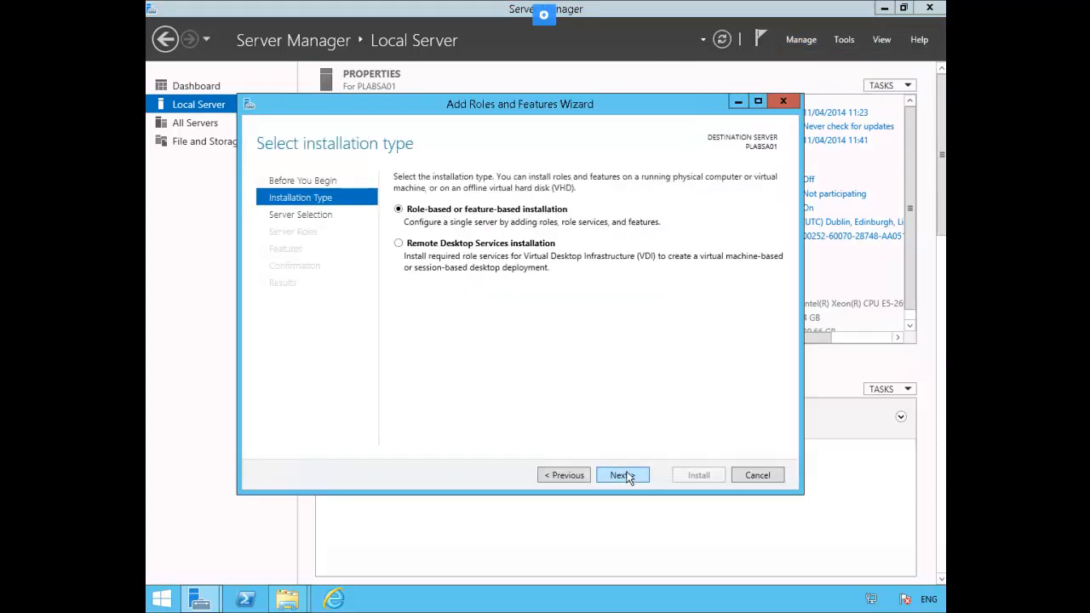
pyautogui.click(628, 475)
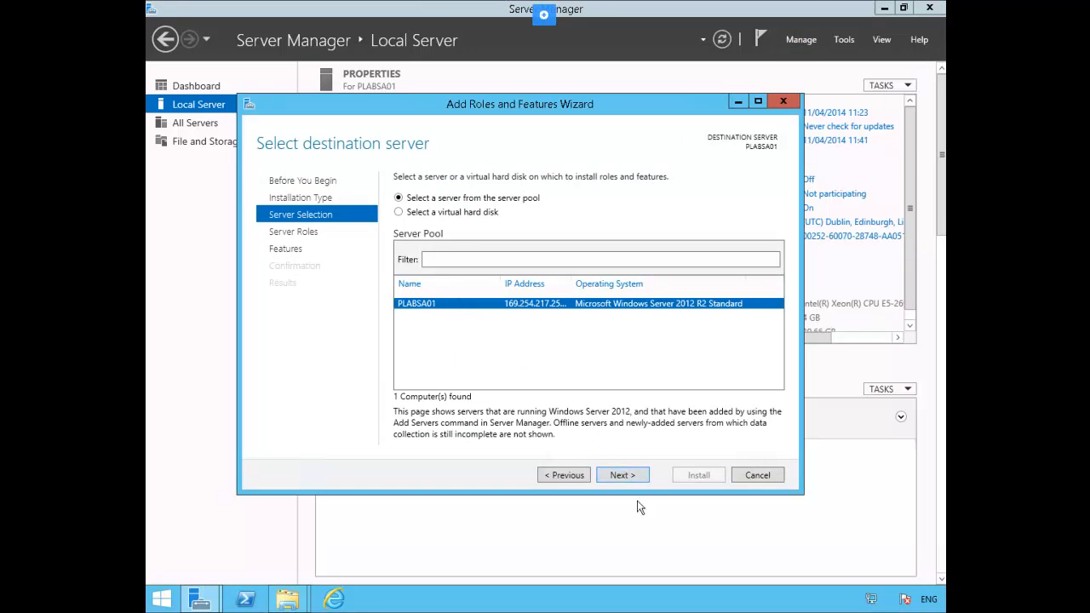
pyautogui.click(624, 474)
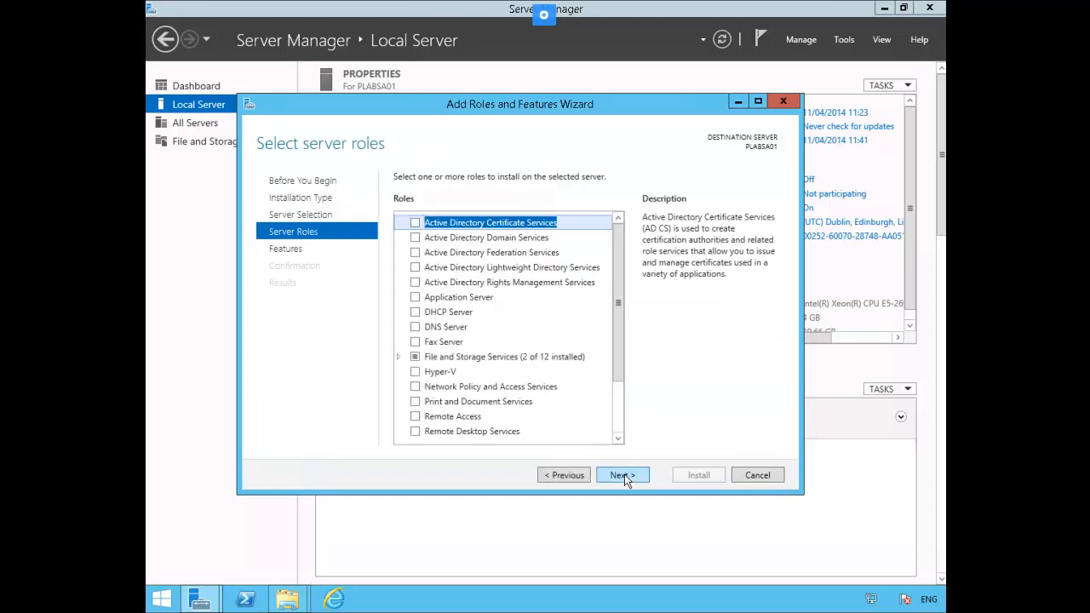
# - Select Active Directory Domain Services with its required features and allow automatic restart
pyautogui.click(415, 238)
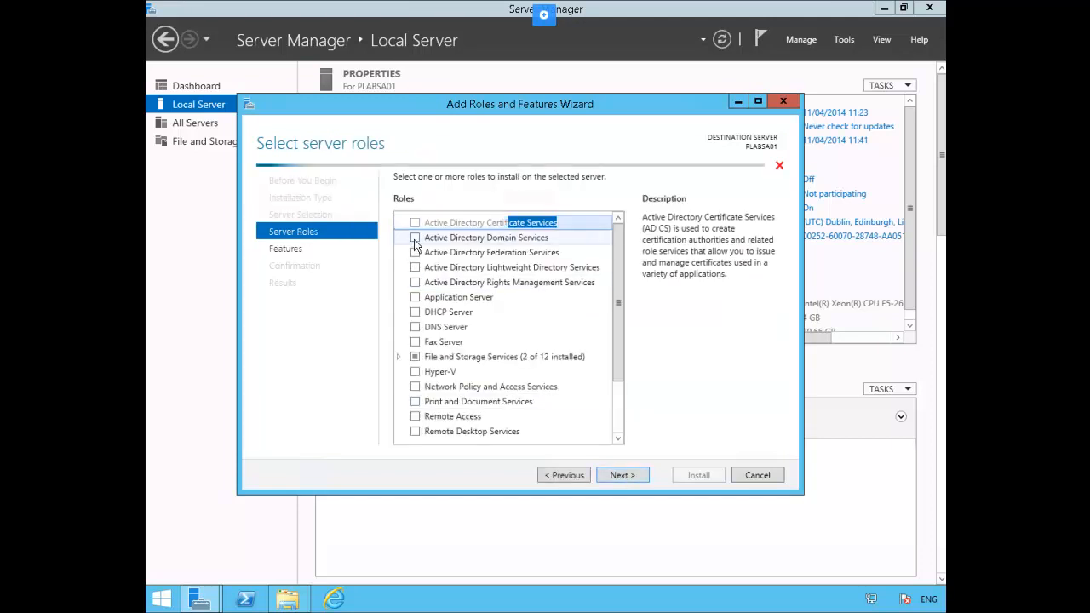
pyautogui.click(569, 422)
pyautogui.click(619, 477)
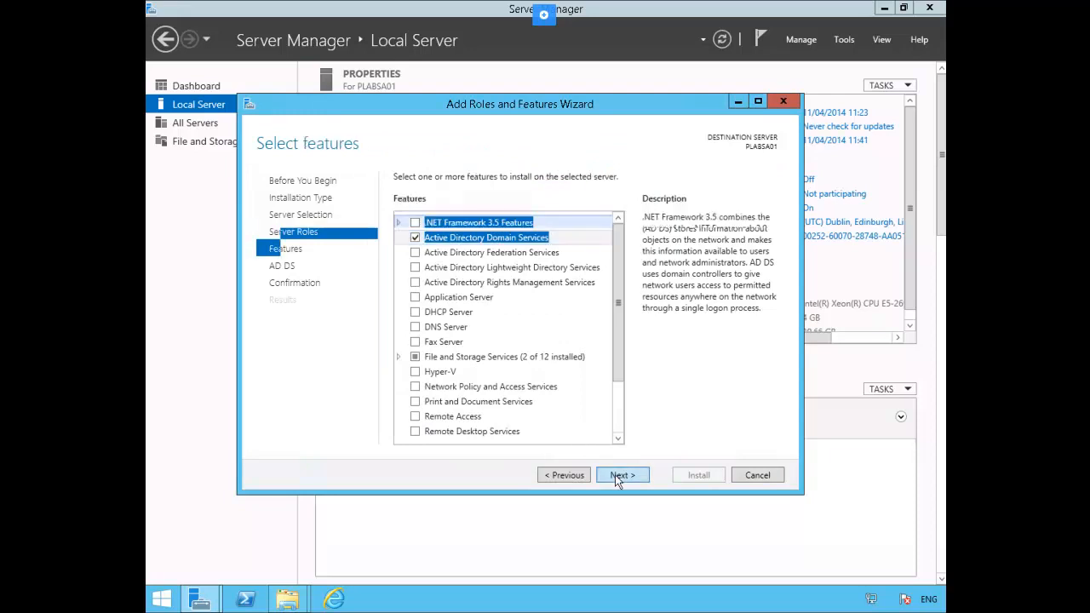
pyautogui.click(617, 477)
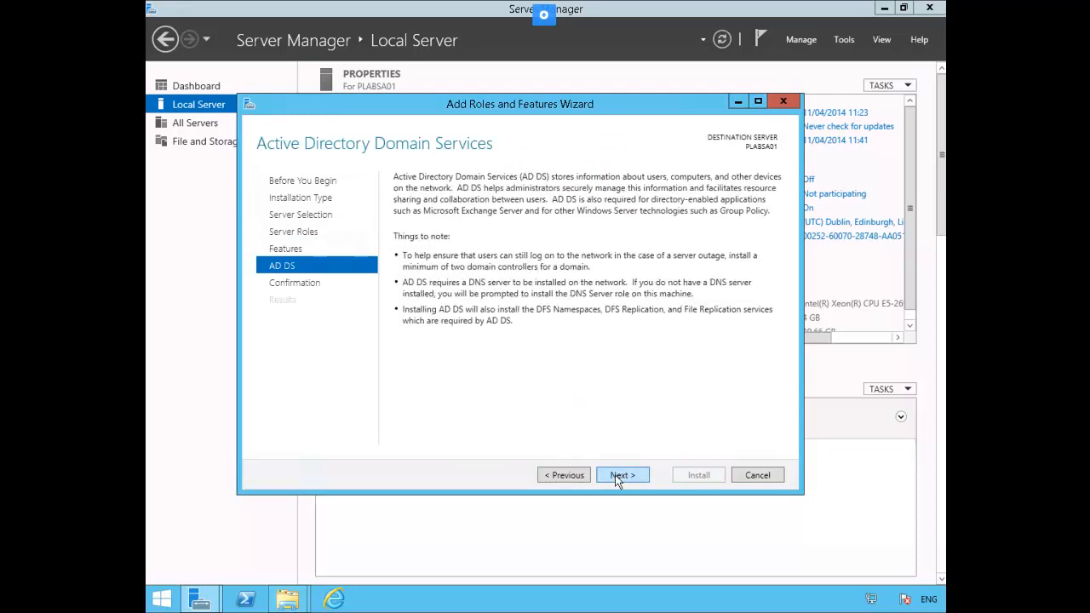
pyautogui.click(618, 477)
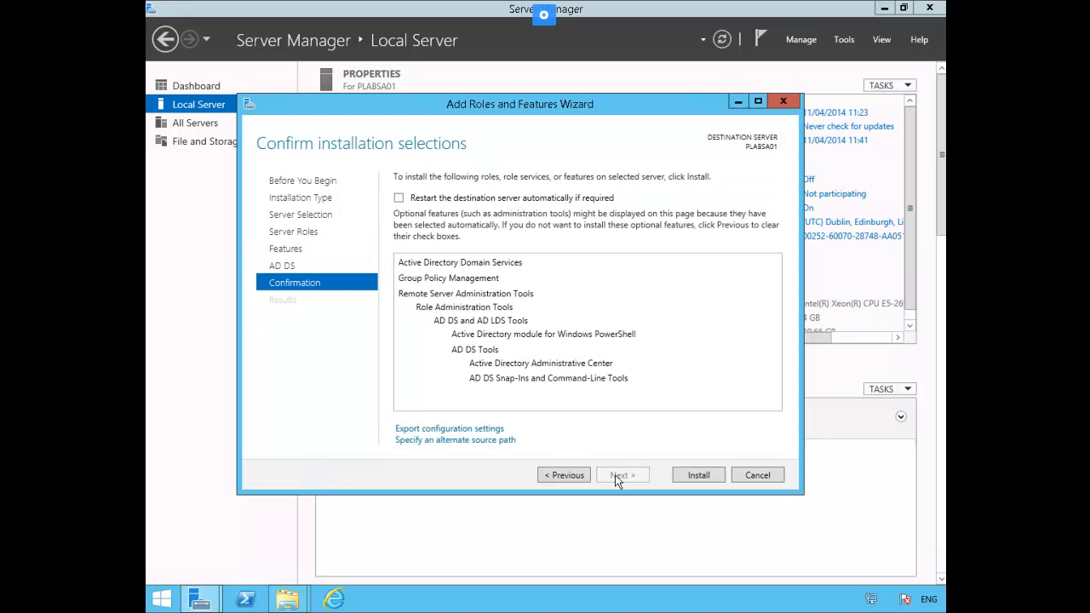
pyautogui.click(400, 198)
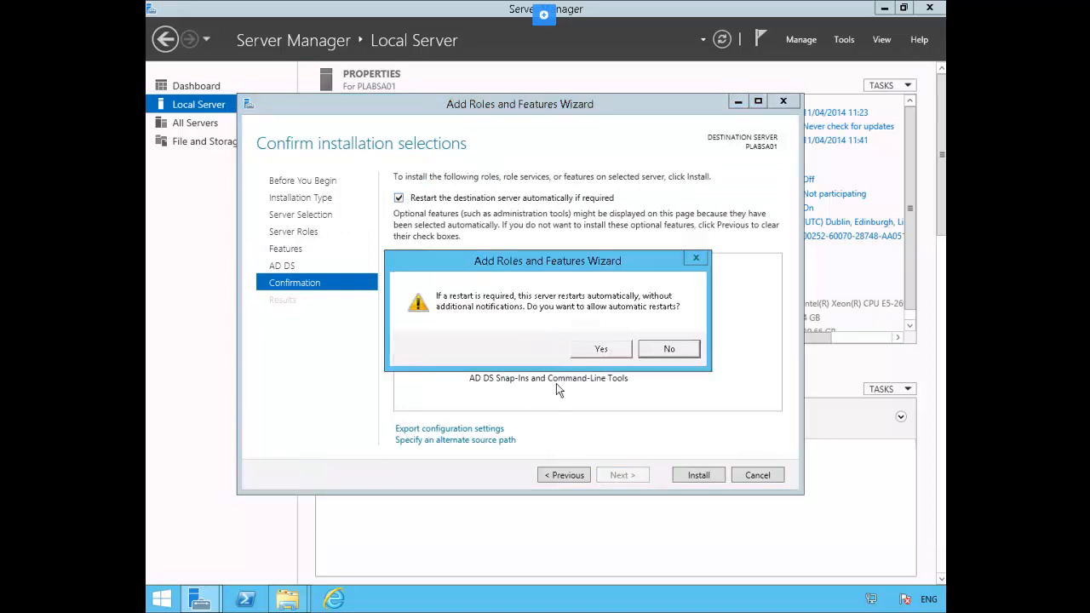
pyautogui.click(622, 350)
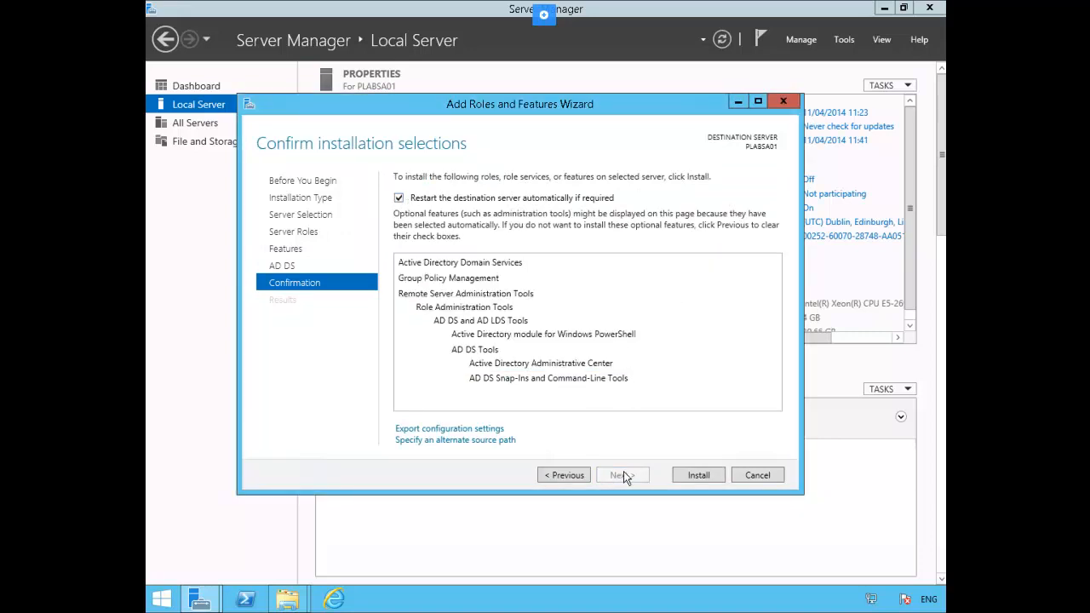
# - Install AD DS, then return to Server Manager and open the post-deployment notifications
pyautogui.click(679, 476)
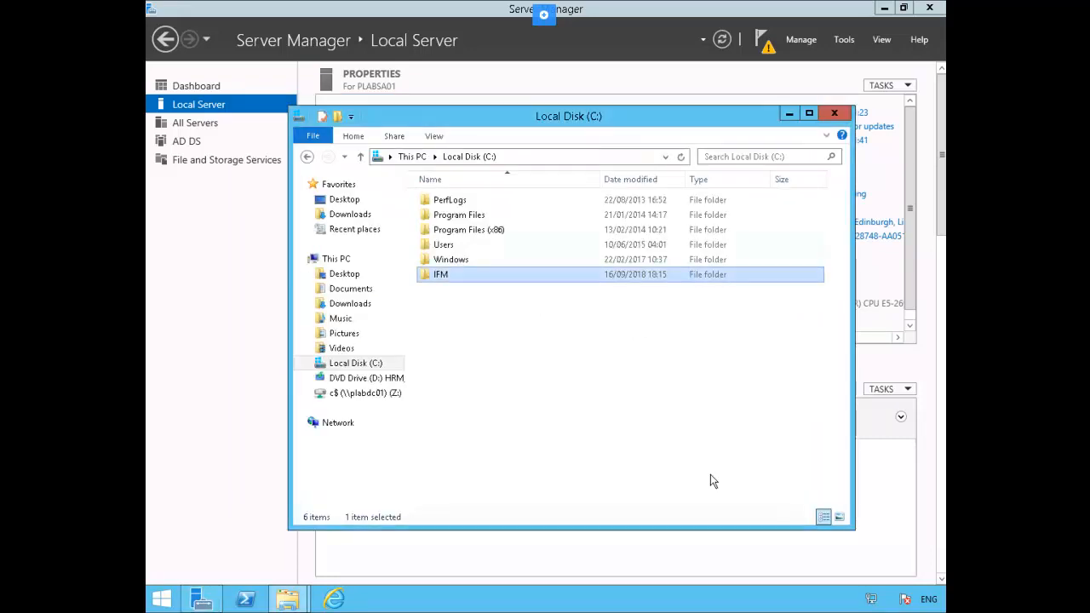
pyautogui.click(460, 76)
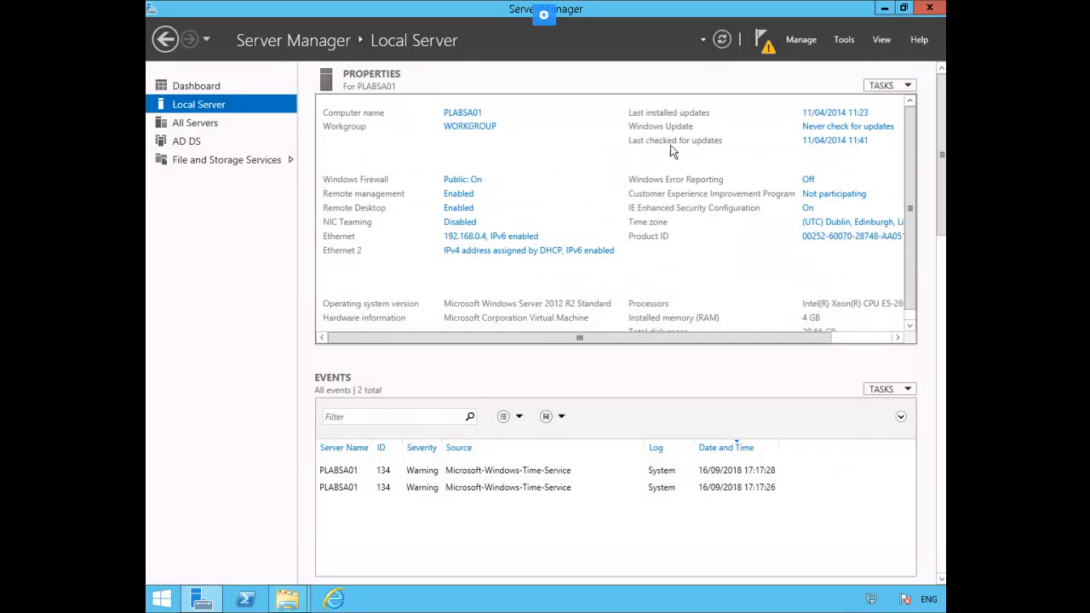
pyautogui.click(764, 43)
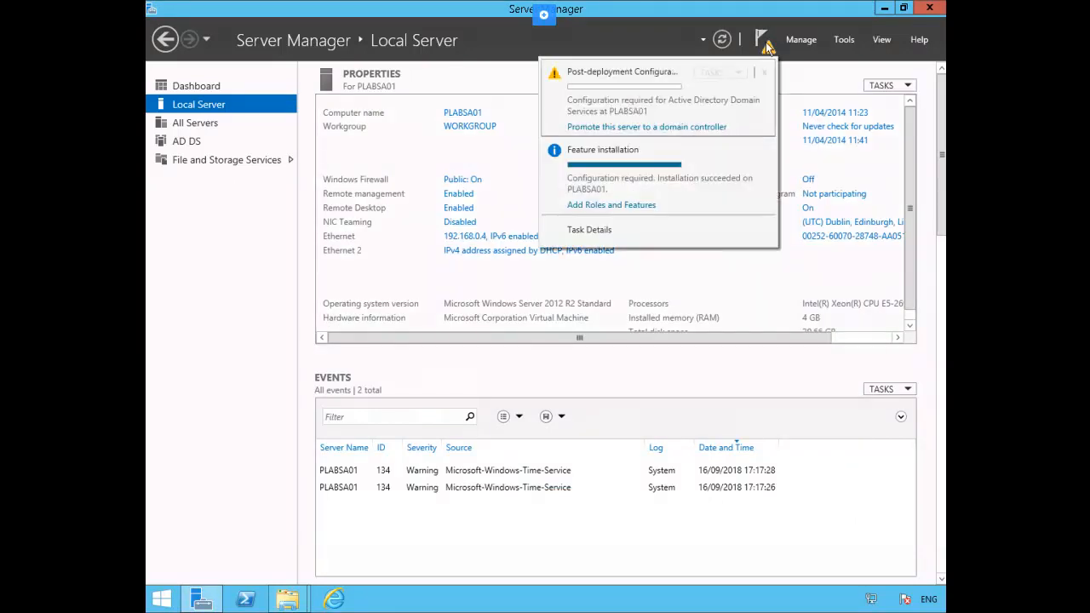
# - Start the promotion wizard, enter existing domain practicelabs.com, and open the credentials prompt
pyautogui.click(711, 130)
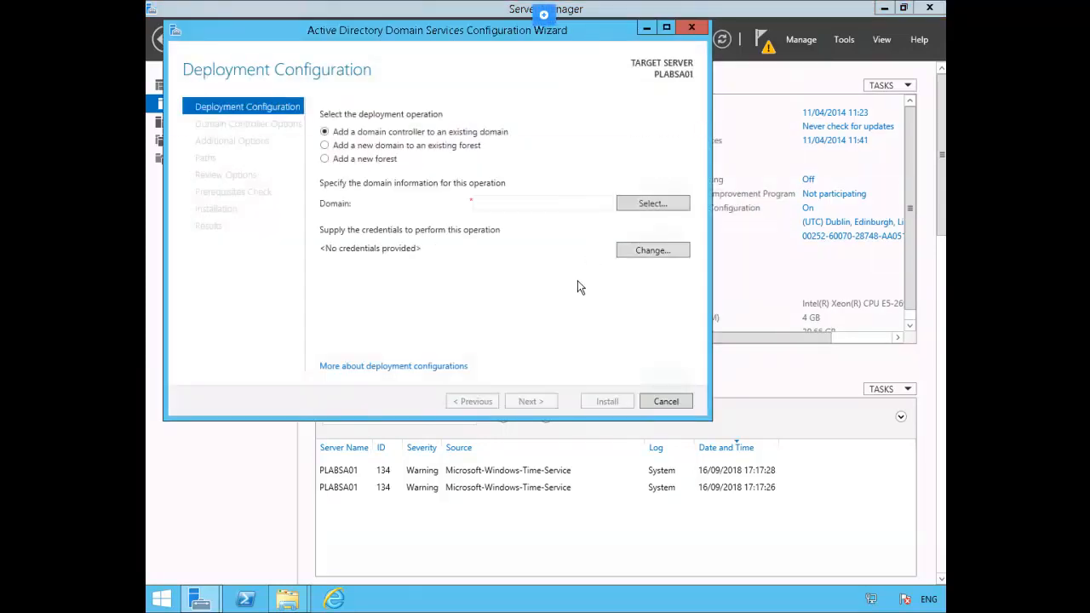
pyautogui.click(529, 201)
pyautogui.write('practi')
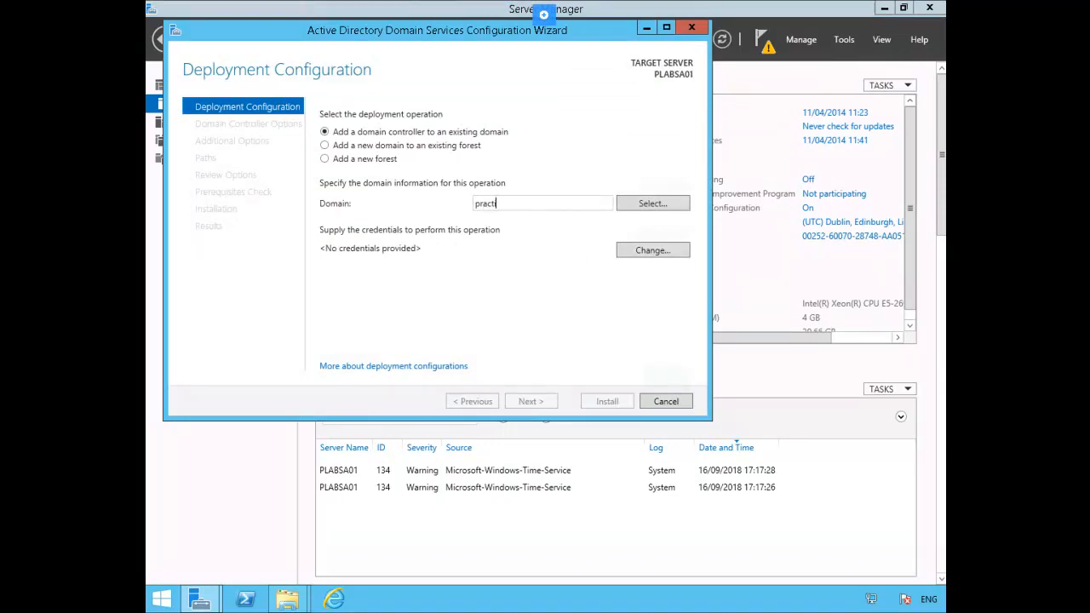
pyautogui.write('celabs.com')
pyautogui.moveTo(403, 32); pyautogui.dragTo(524, 172)
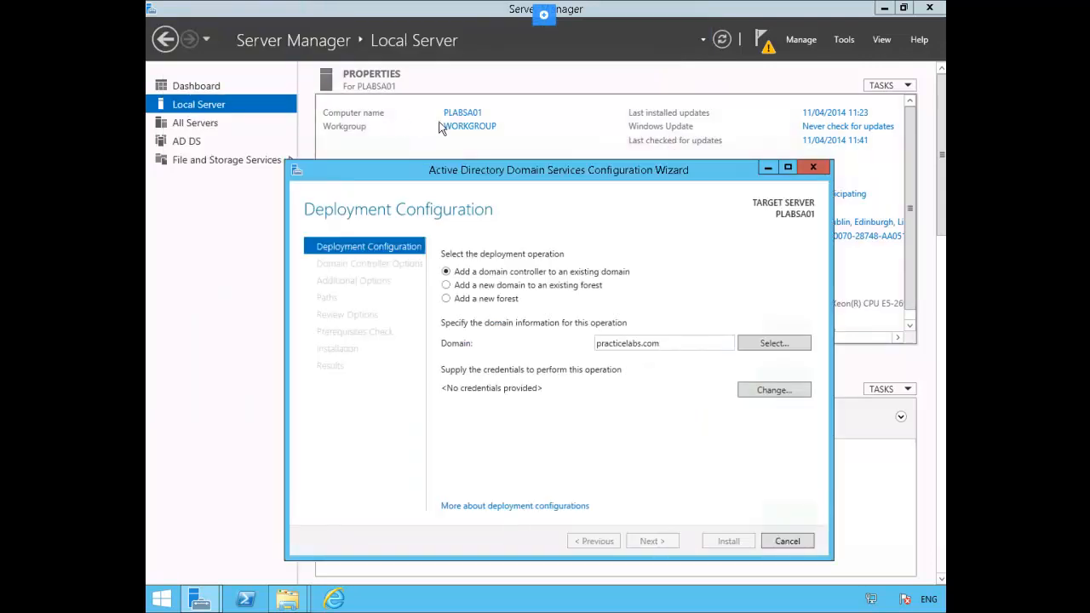
pyautogui.moveTo(519, 169); pyautogui.dragTo(459, 89)
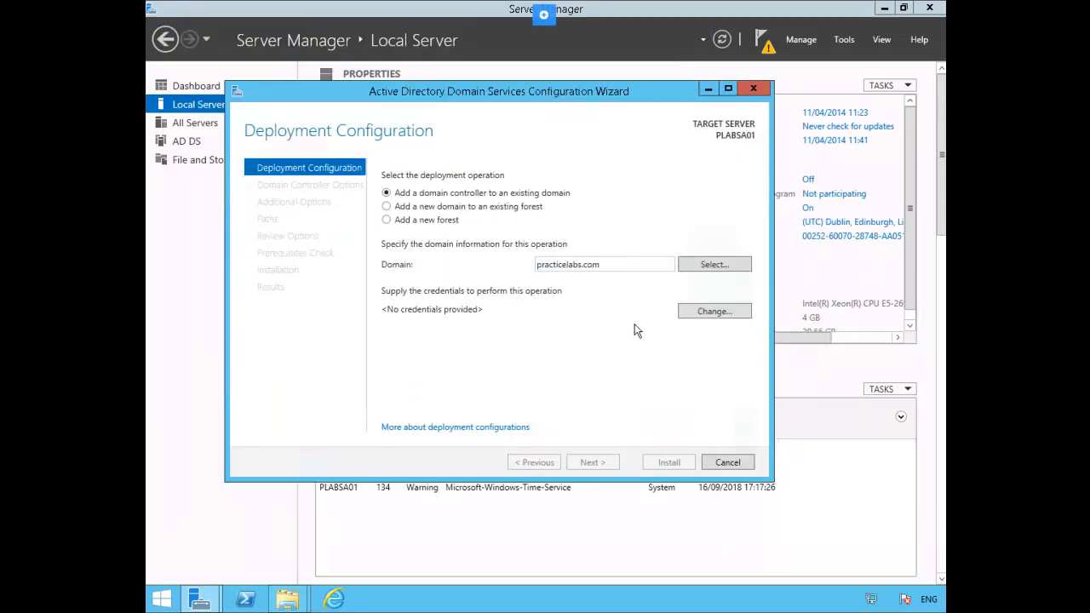
pyautogui.click(694, 314)
# - Enter practicelabs\administrator and its password as the deployment credentials and confirm
pyautogui.click(457, 248)
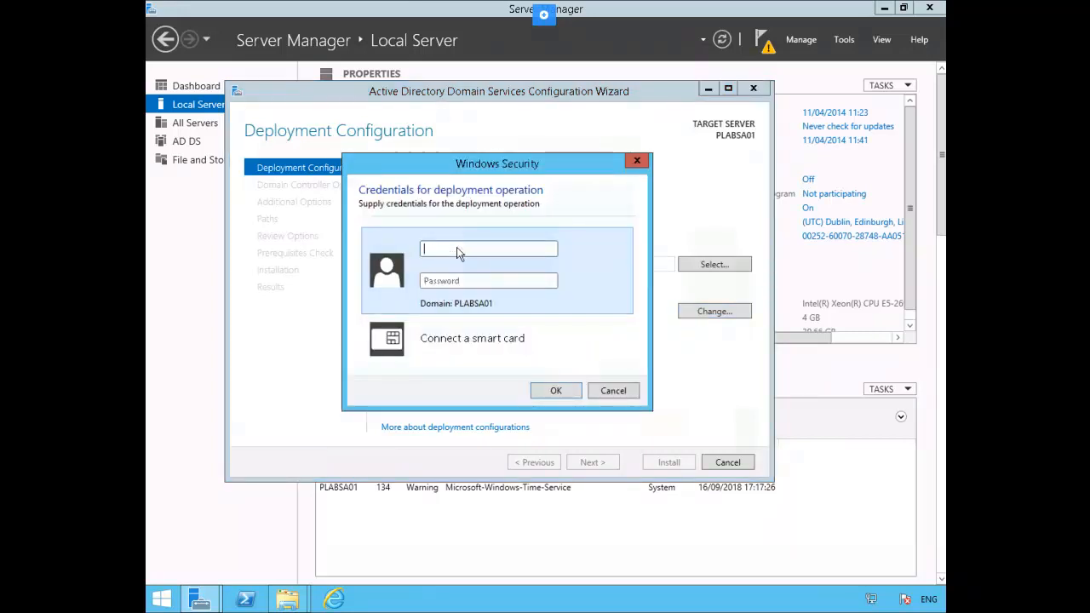
pyautogui.write('practicelabs\\')
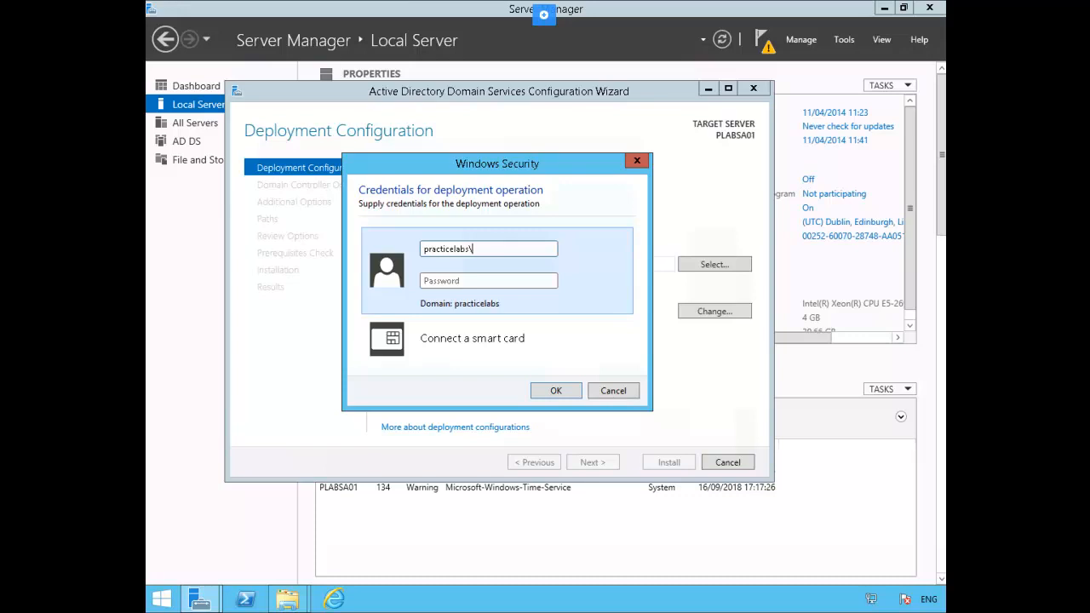
pyautogui.write('administrator')
pyautogui.press('Tab')
pyautogui.write('********')
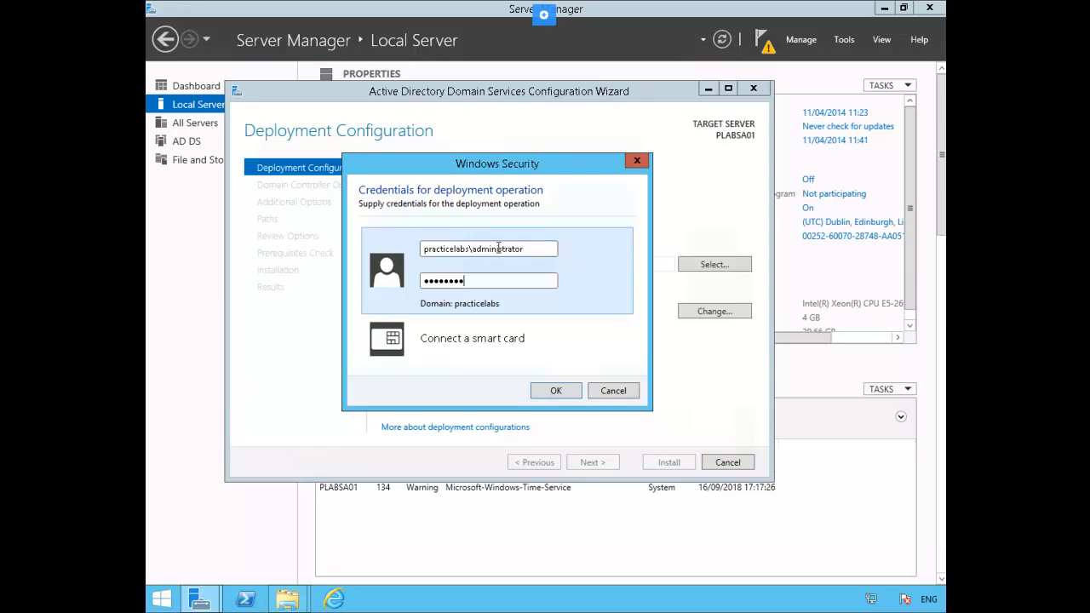
pyautogui.click(546, 394)
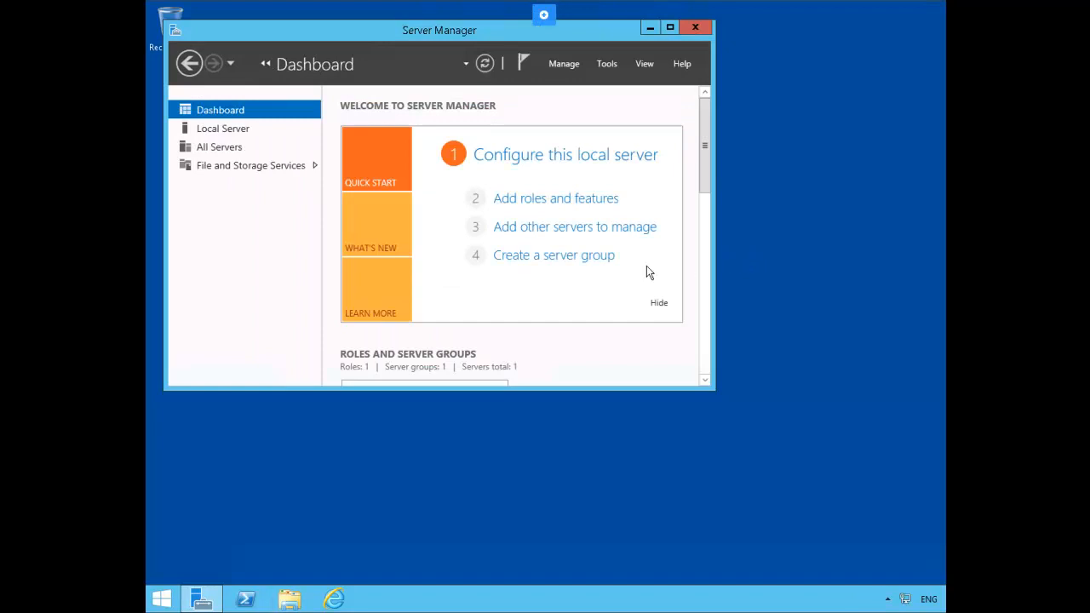
# - Launch the Add Roles and Features Wizard on PLABDM01 and advance to the server roles page
pyautogui.click(235, 135)
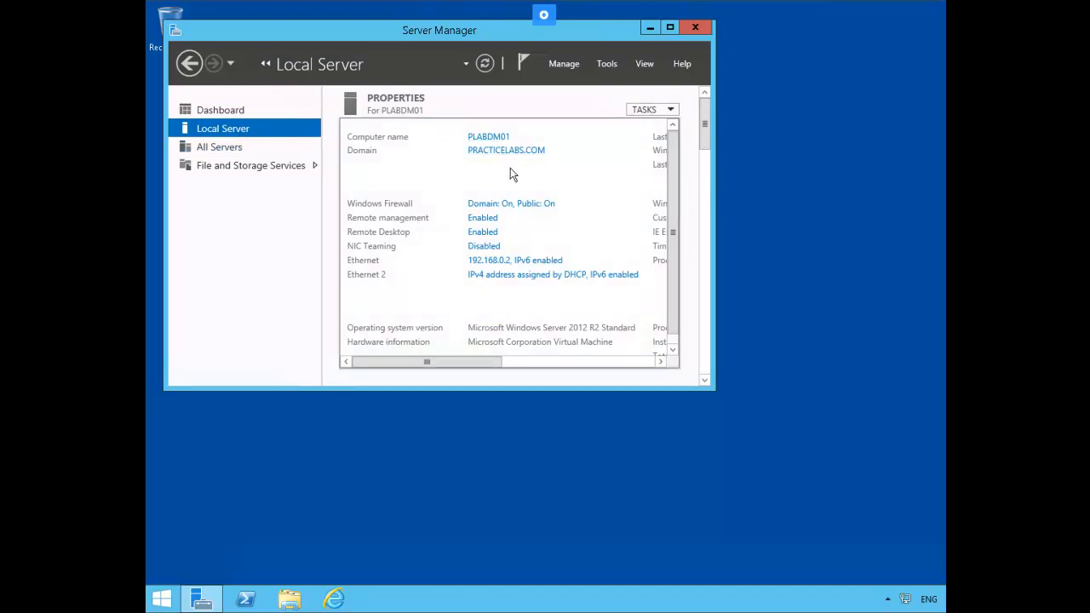
pyautogui.click(607, 64)
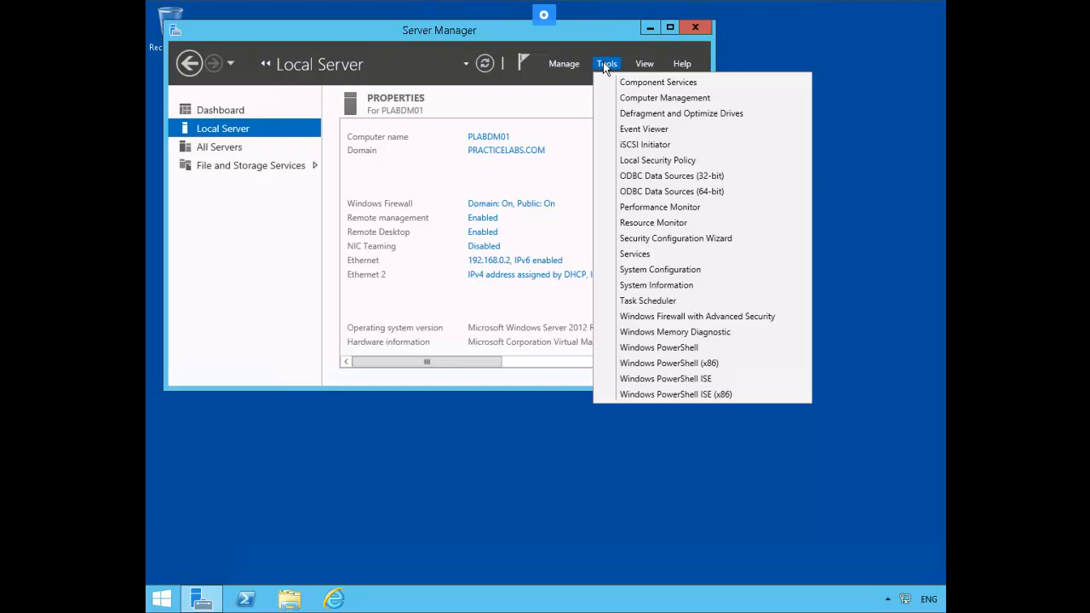
pyautogui.click(564, 64)
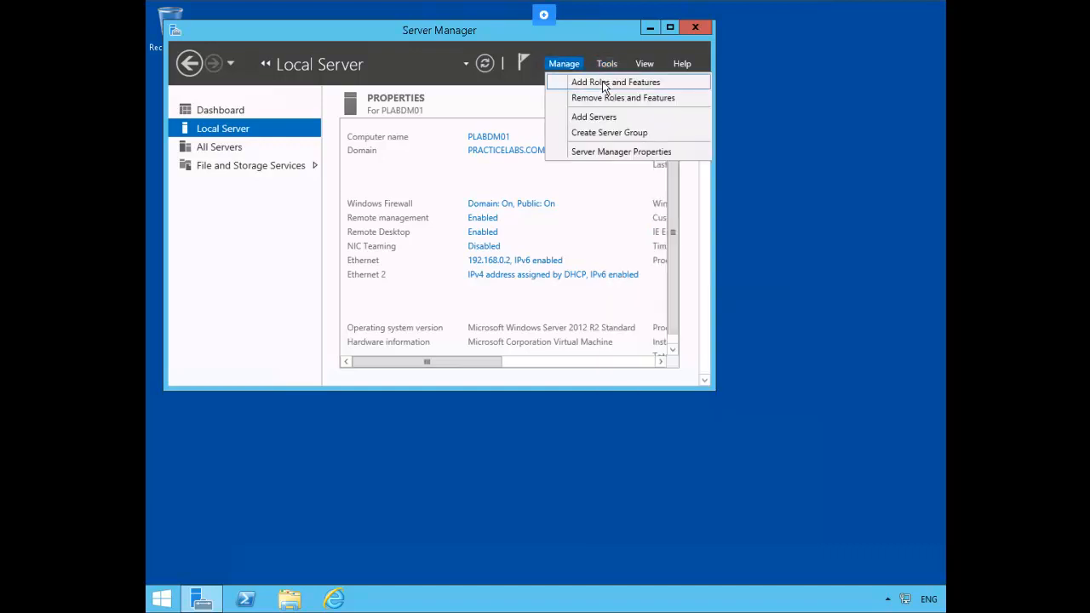
pyautogui.click(601, 87)
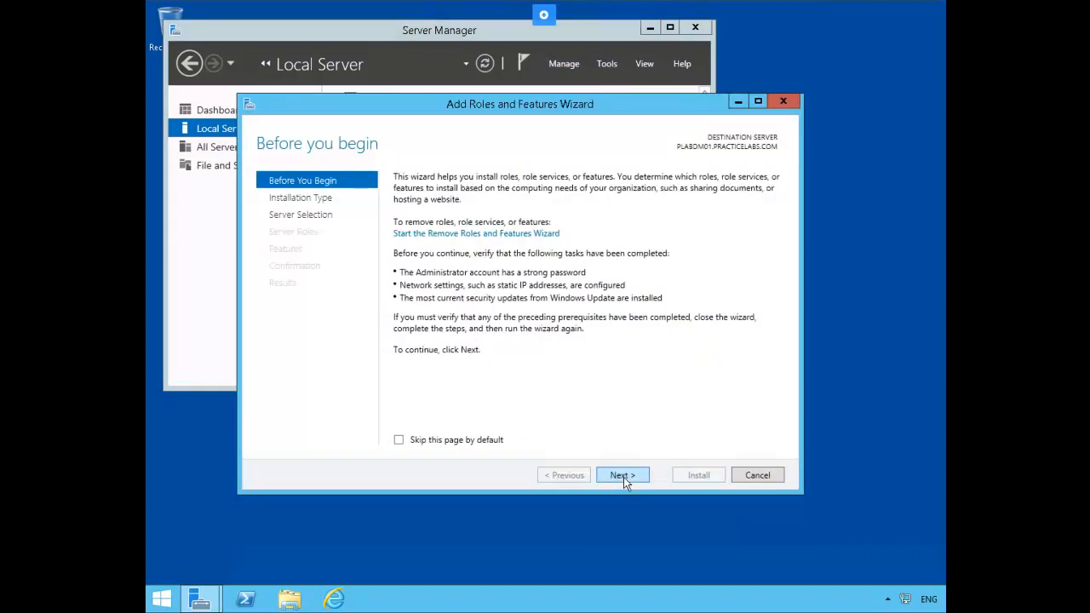
pyautogui.click(623, 477)
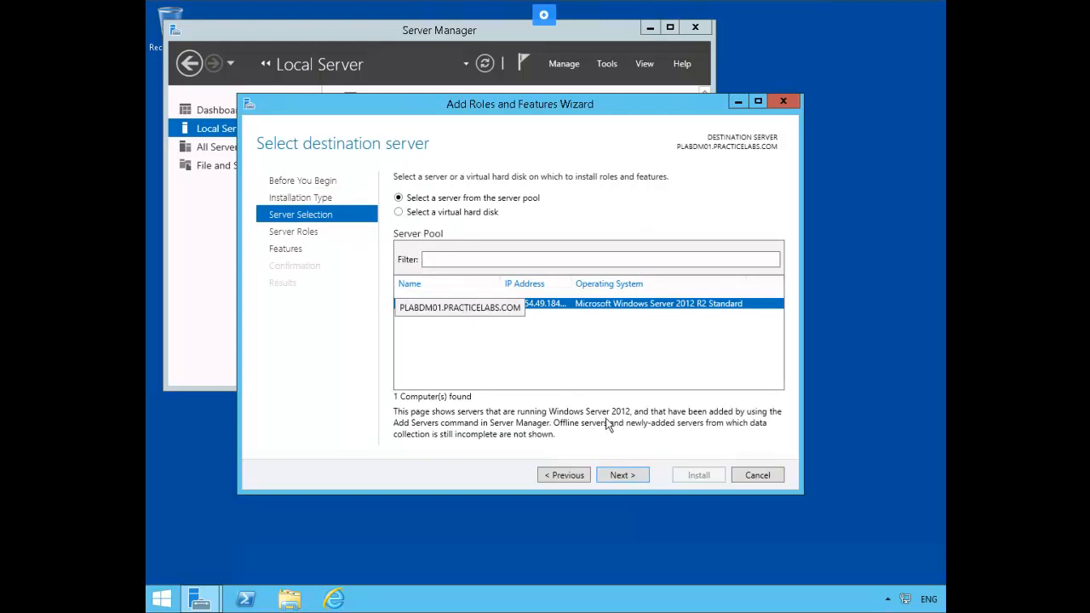
pyautogui.click(622, 476)
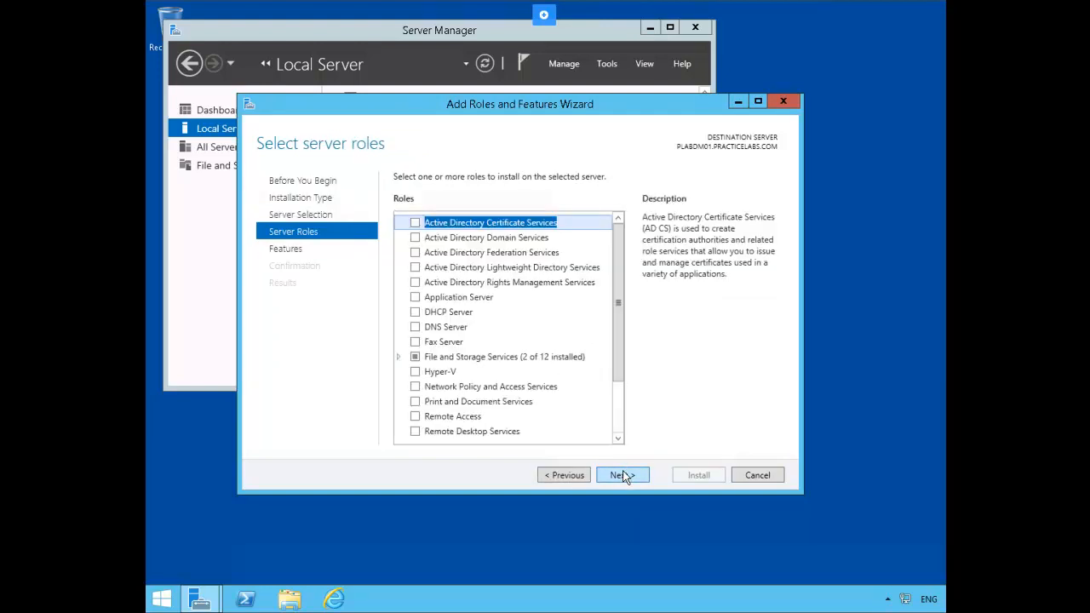
# - Install Active Directory Domain Services with management features and automatic restart, then close the wizard
pyautogui.click(415, 240)
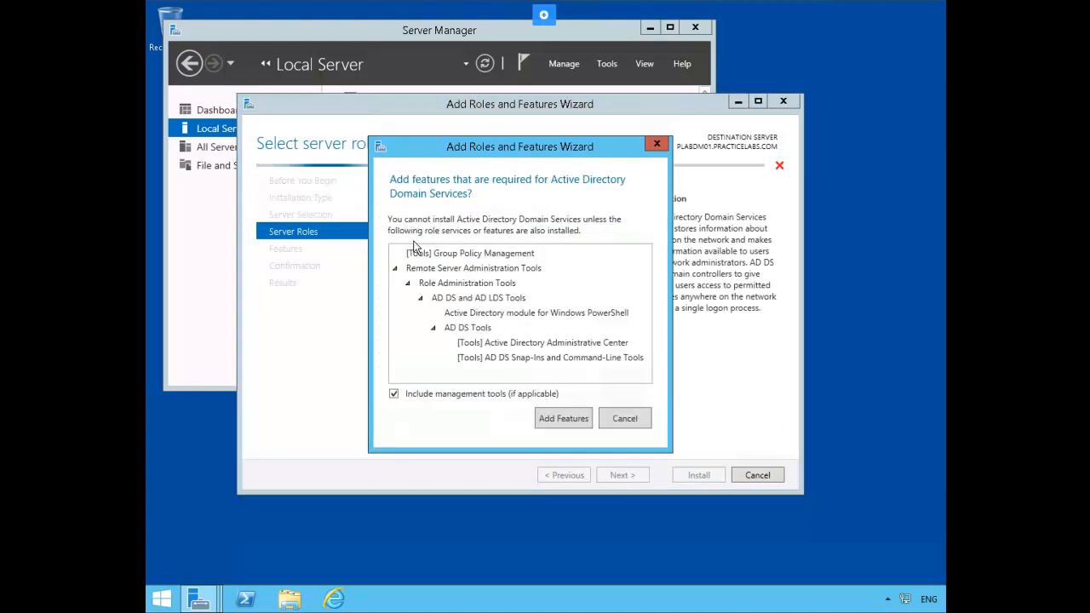
pyautogui.click(555, 417)
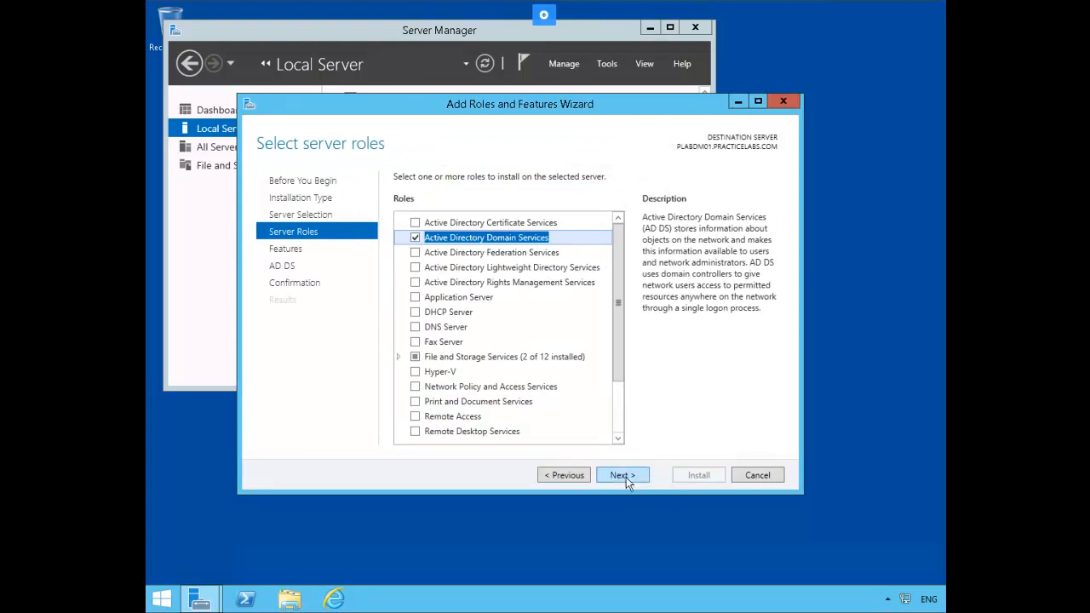
pyautogui.click(635, 477)
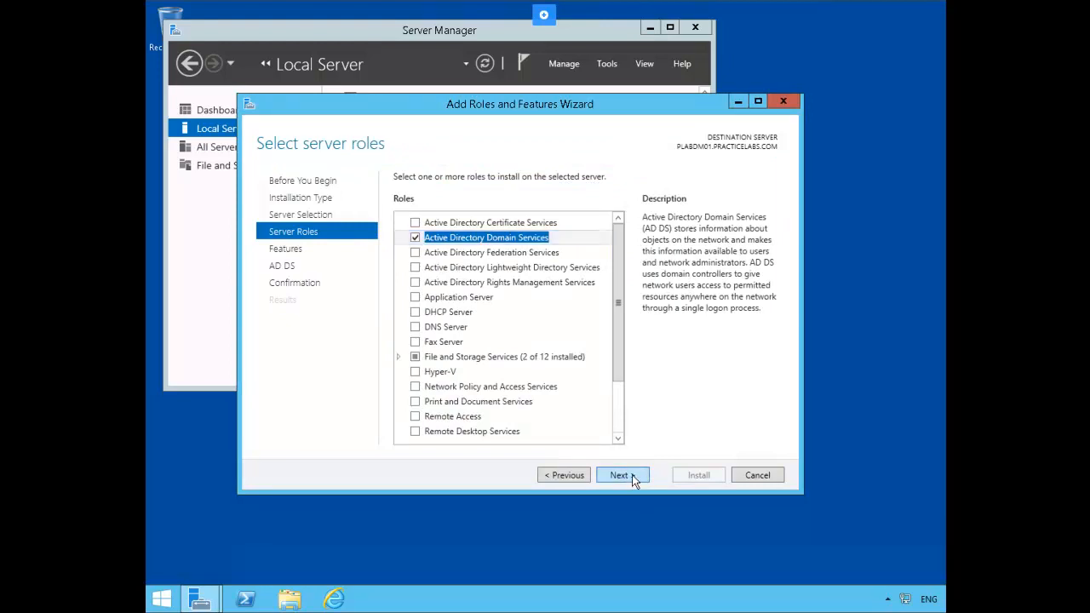
pyautogui.click(632, 475)
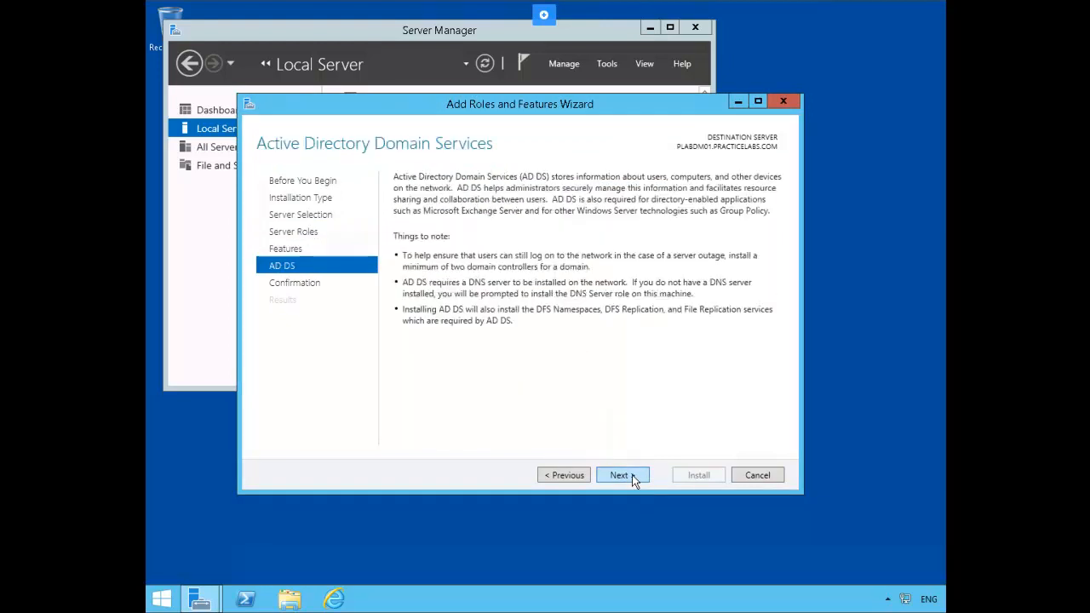
pyautogui.click(630, 475)
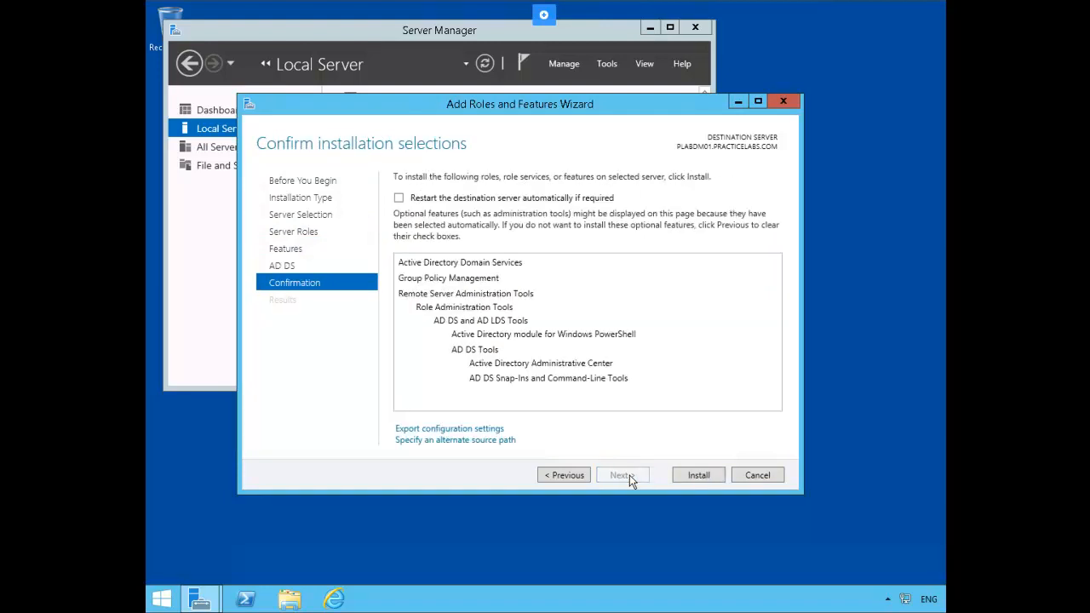
pyautogui.click(399, 198)
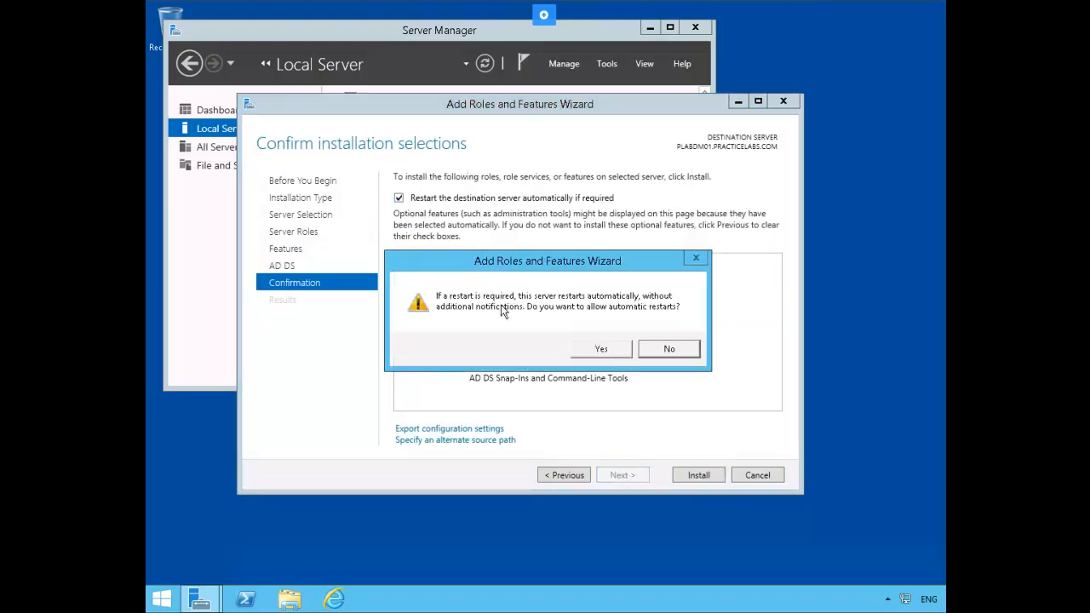
pyautogui.click(605, 348)
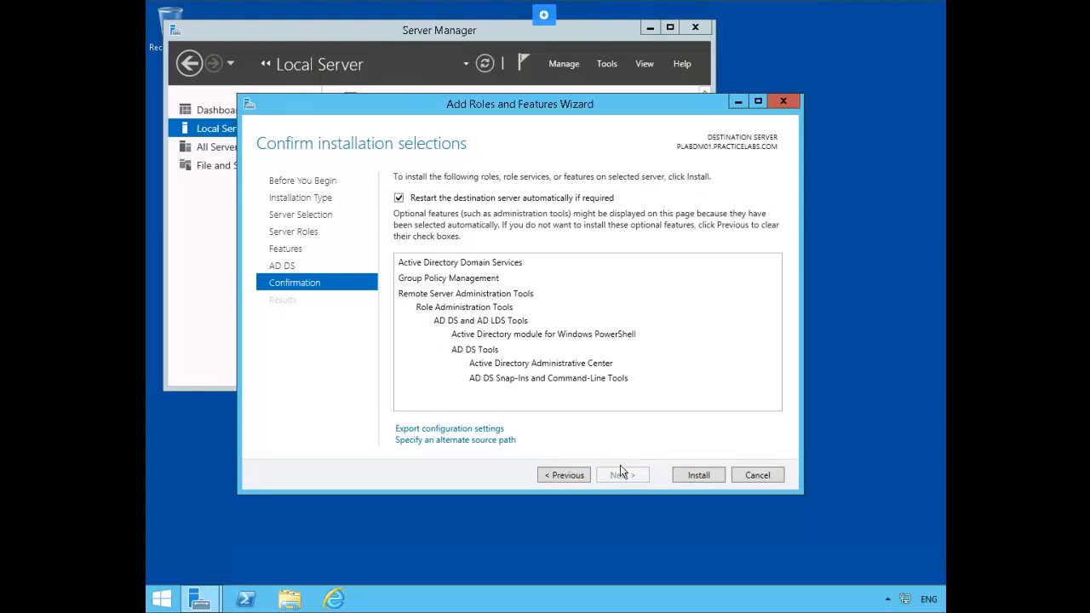
pyautogui.click(697, 476)
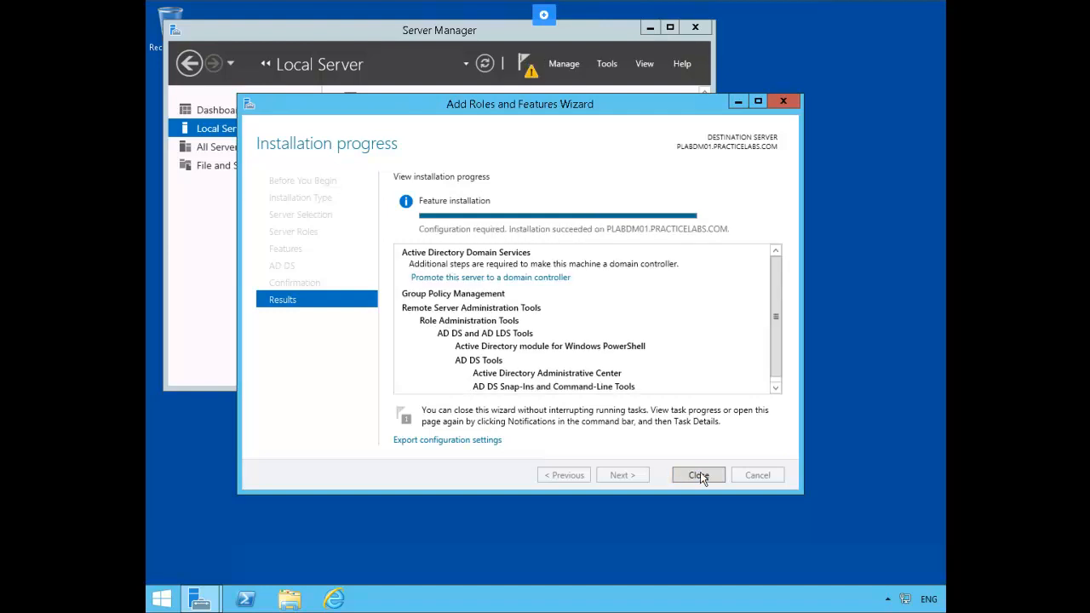
pyautogui.click(700, 474)
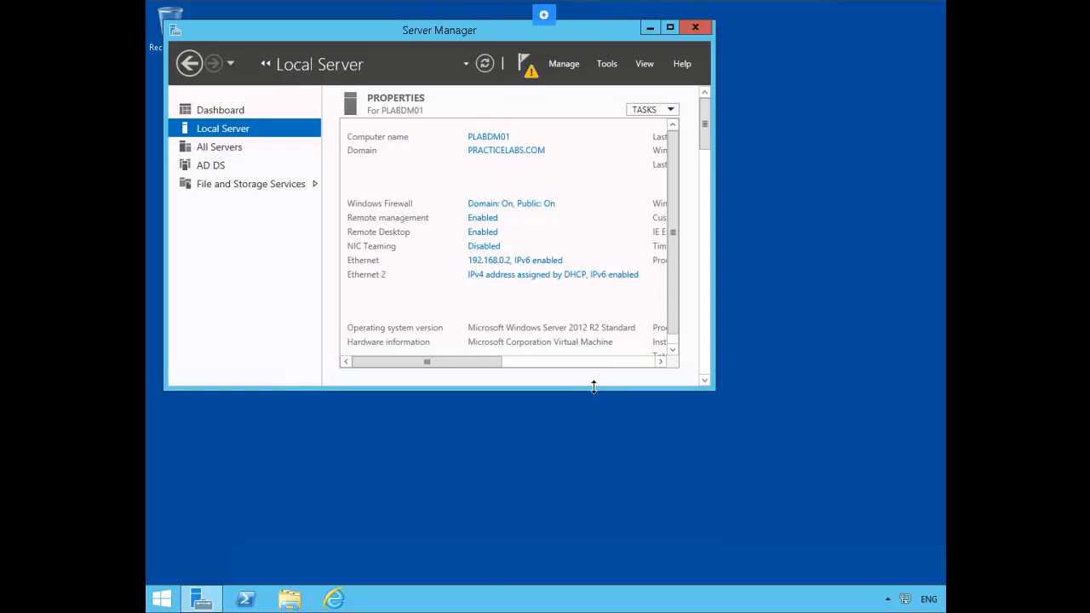
# - Start promotion as an additional domain controller in the existing domain and advance past replication options to Paths
pyautogui.click(524, 73)
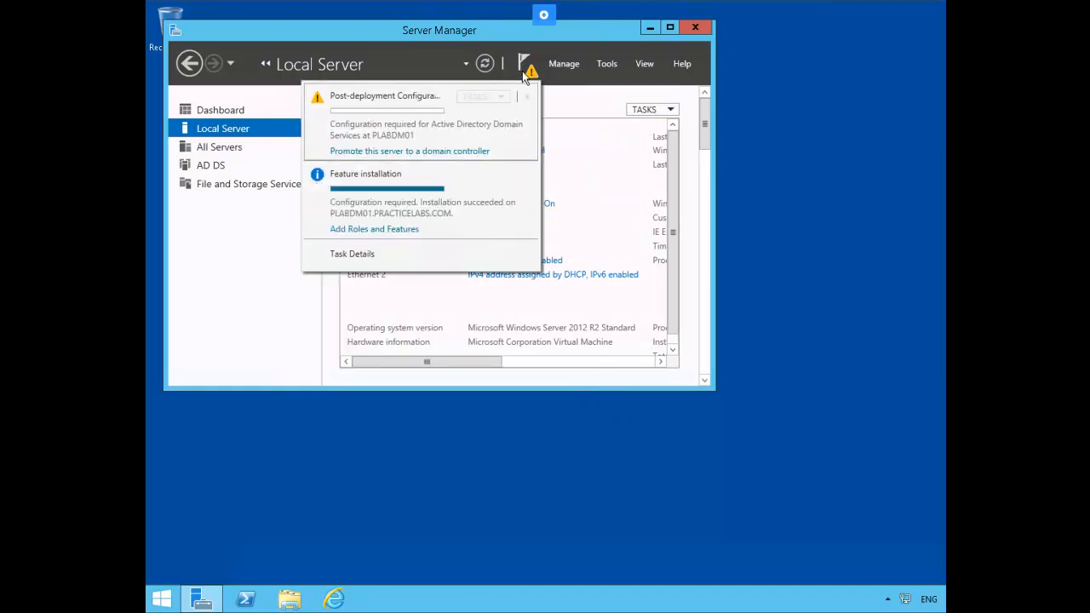
pyautogui.click(419, 151)
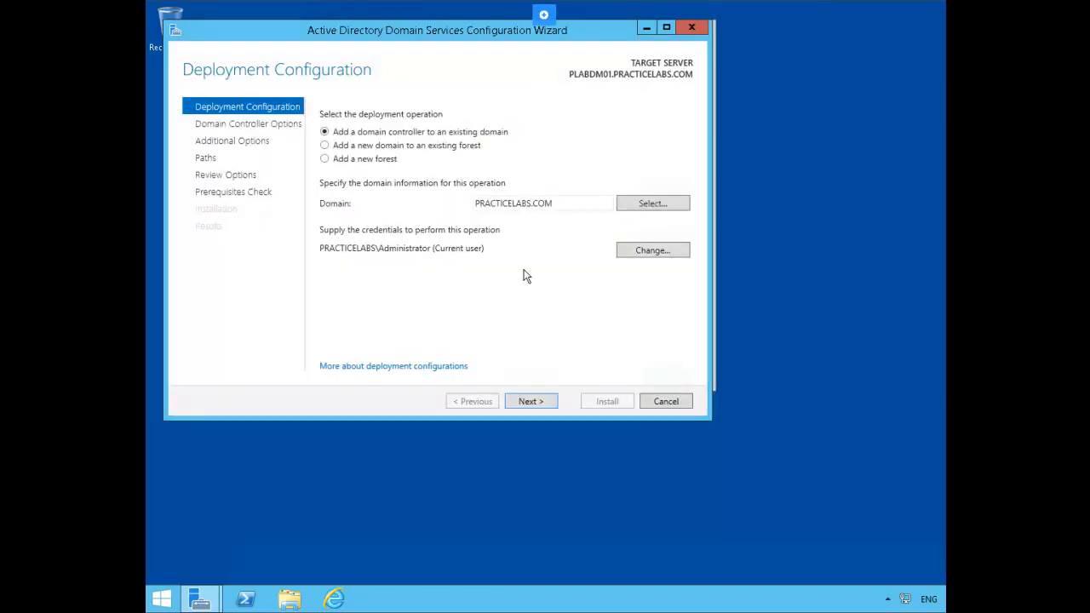
pyautogui.click(539, 402)
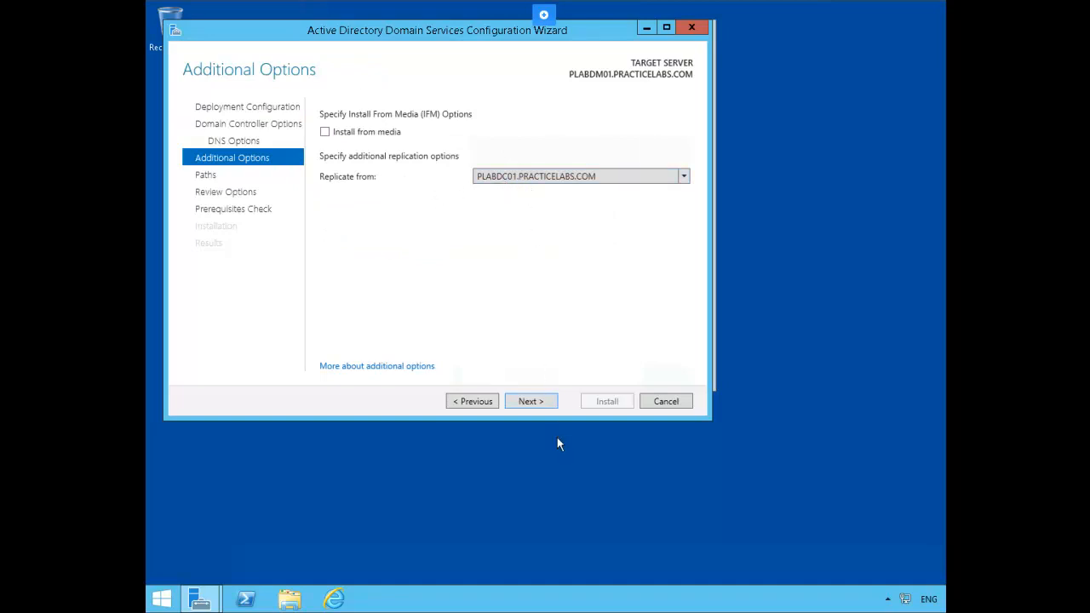
pyautogui.click(544, 401)
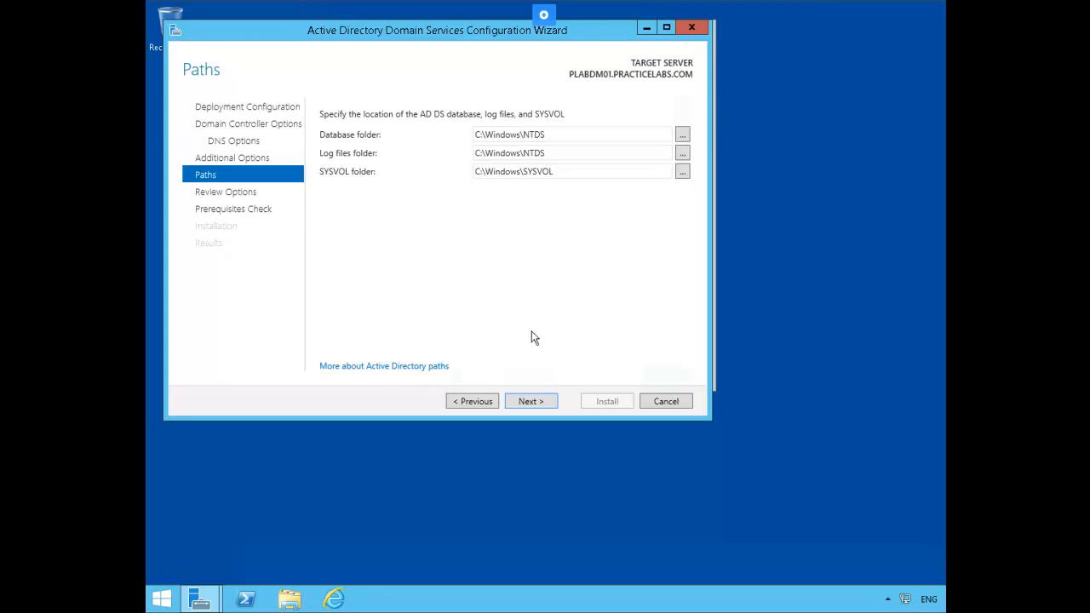
# - Accept default NTDS and SYSVOL paths, pass prerequisites, install, and close the sign-out notice and wizard
pyautogui.click(531, 401)
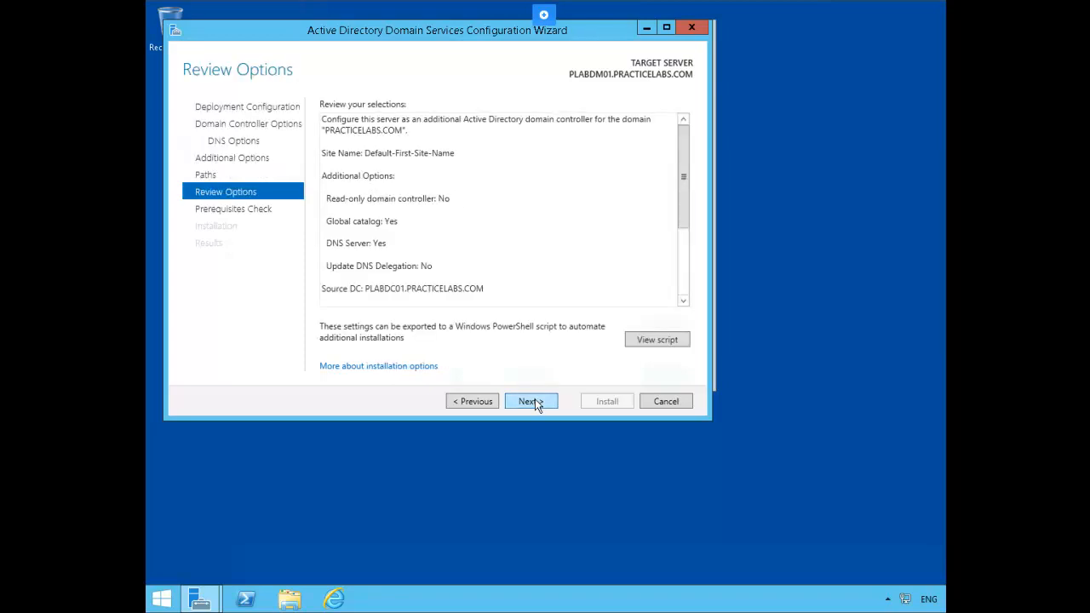
pyautogui.click(531, 401)
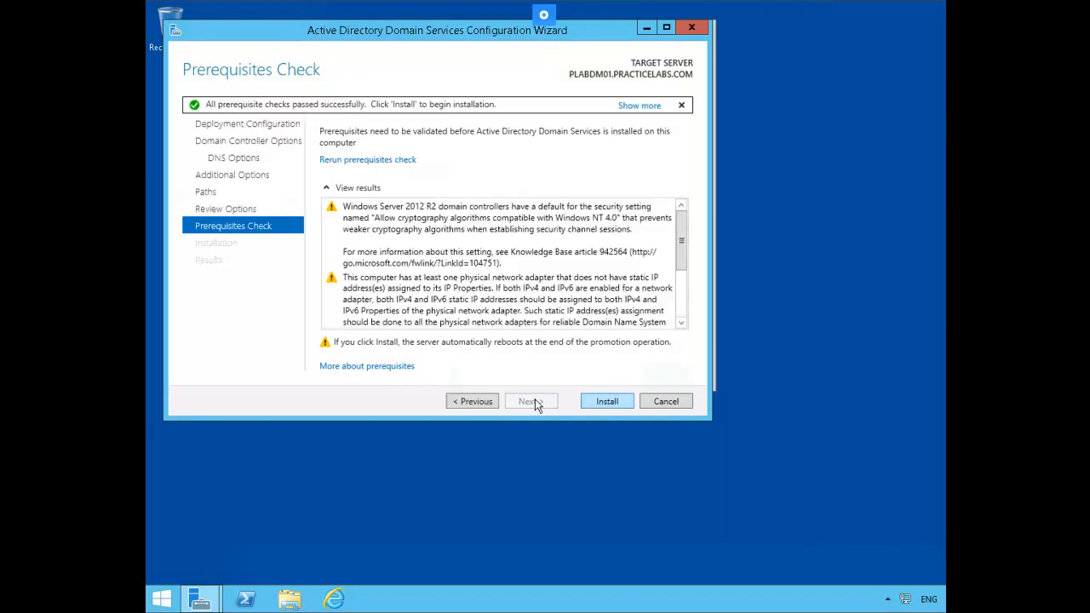
pyautogui.click(593, 404)
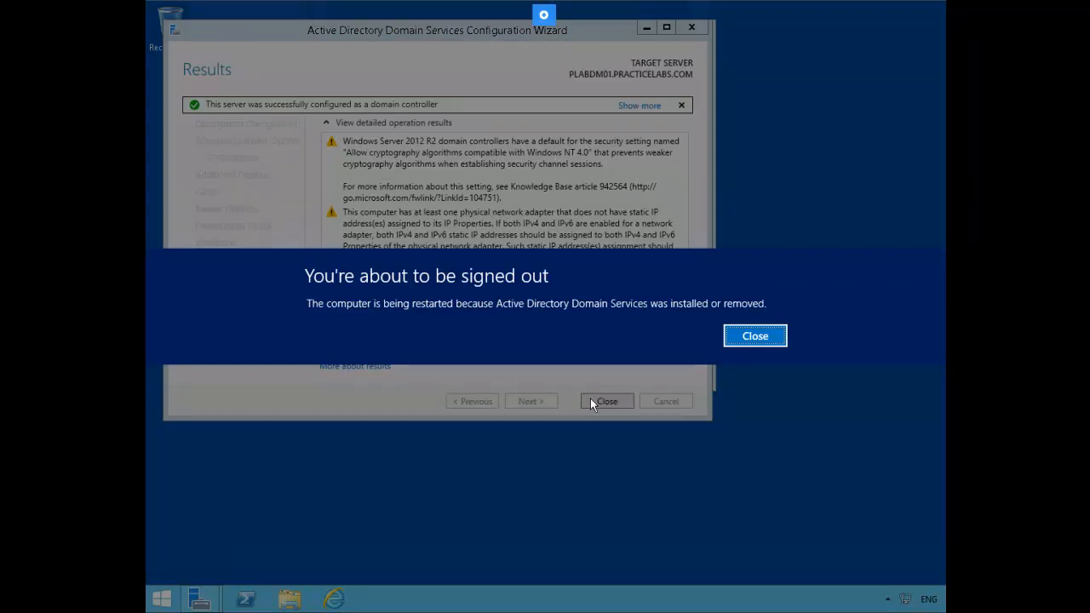
pyautogui.click(755, 335)
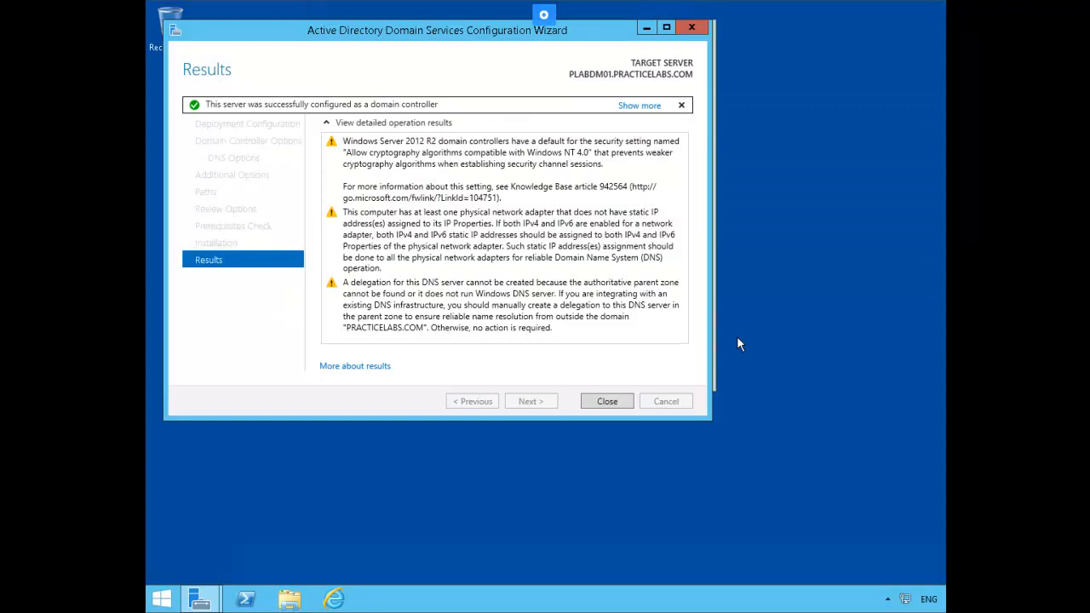
pyautogui.click(609, 402)
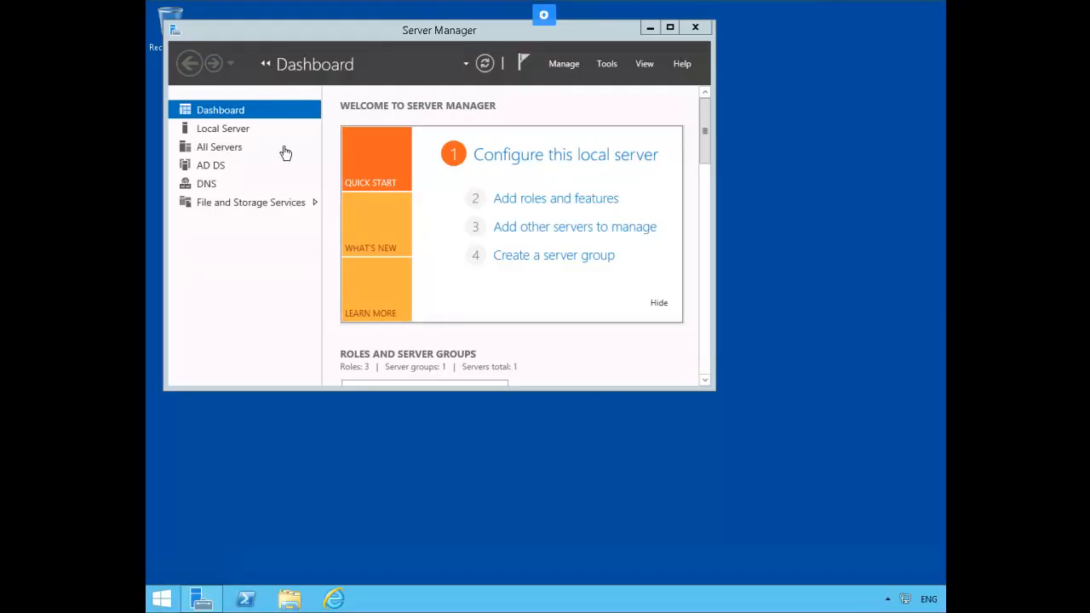
# - Open Active Directory Sites and Services from Server Manager's Tools menu
pyautogui.click(235, 128)
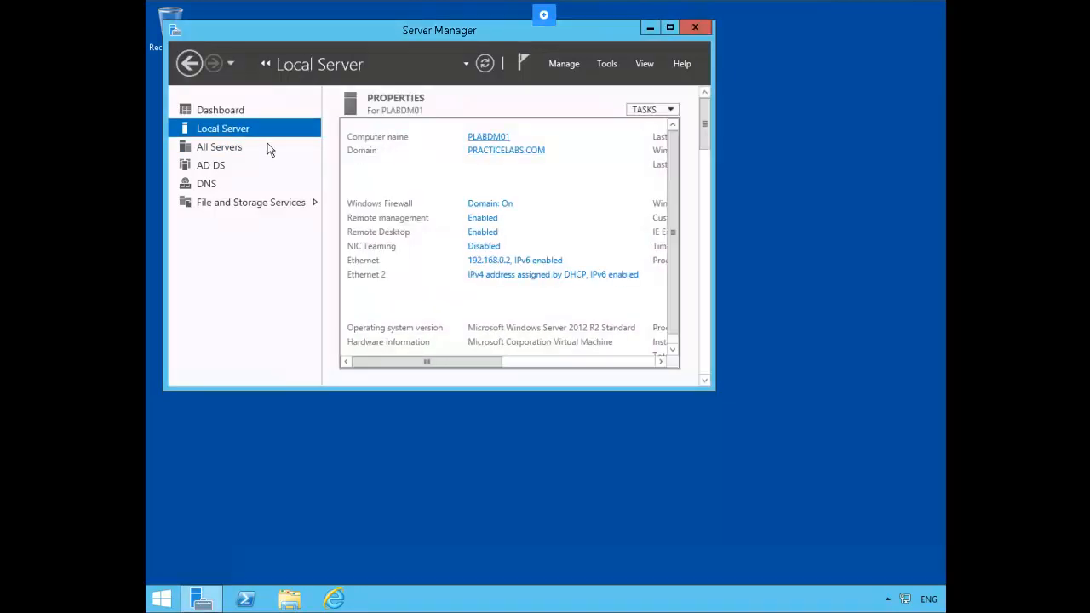
pyautogui.click(203, 110)
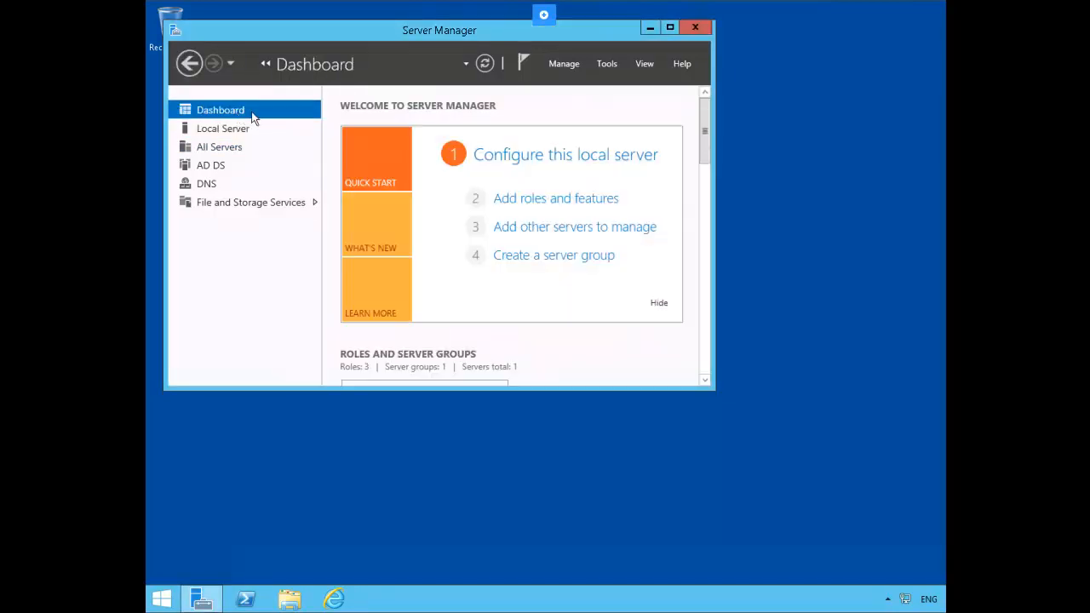
pyautogui.click(608, 64)
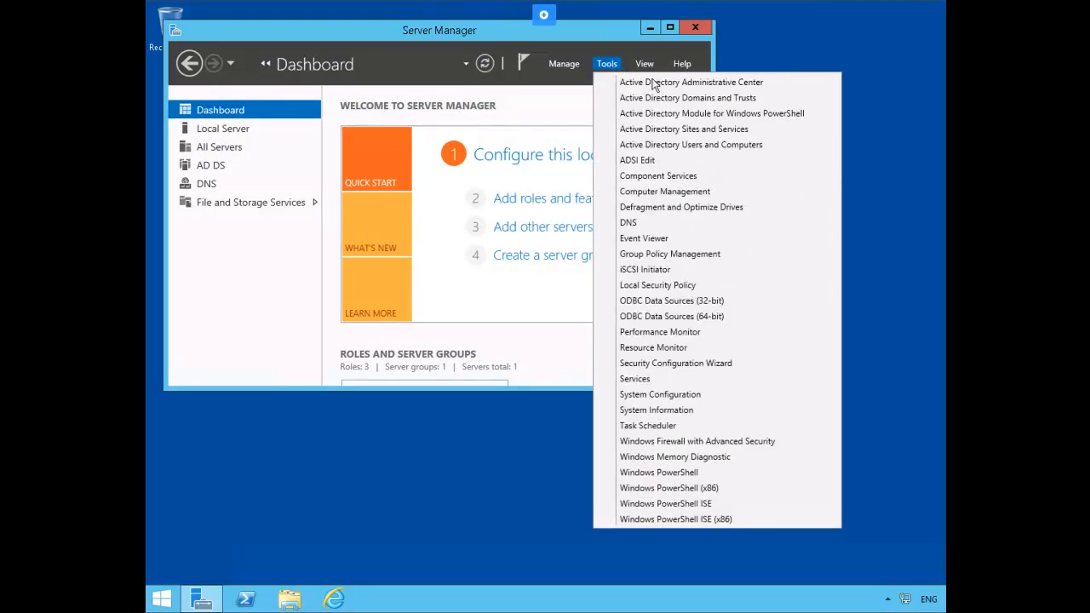
pyautogui.click(752, 135)
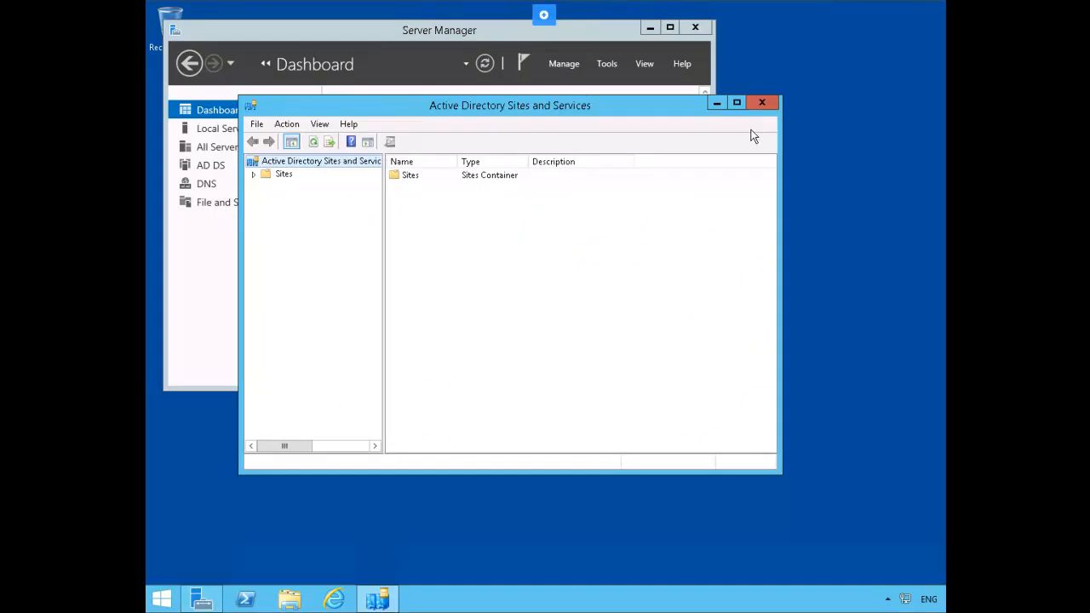
# - Expand Sites > Default-First-Site-Name > Servers > PLABDM01 and open its NTDS Settings properties
pyautogui.click(253, 175)
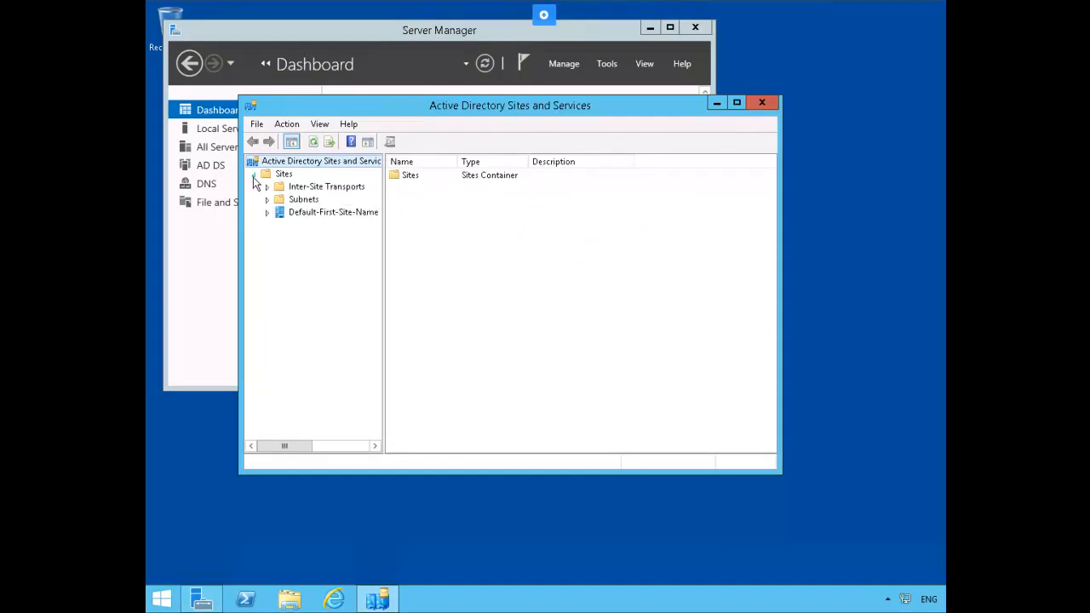
pyautogui.click(267, 213)
pyautogui.click(281, 226)
pyautogui.click(294, 252)
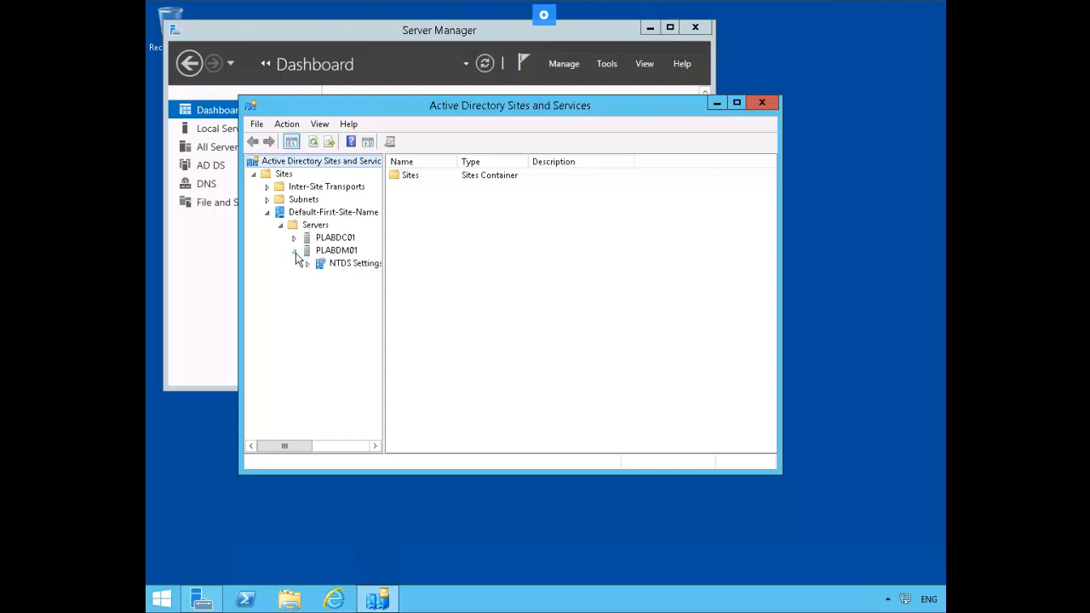
pyautogui.rightClick(356, 266)
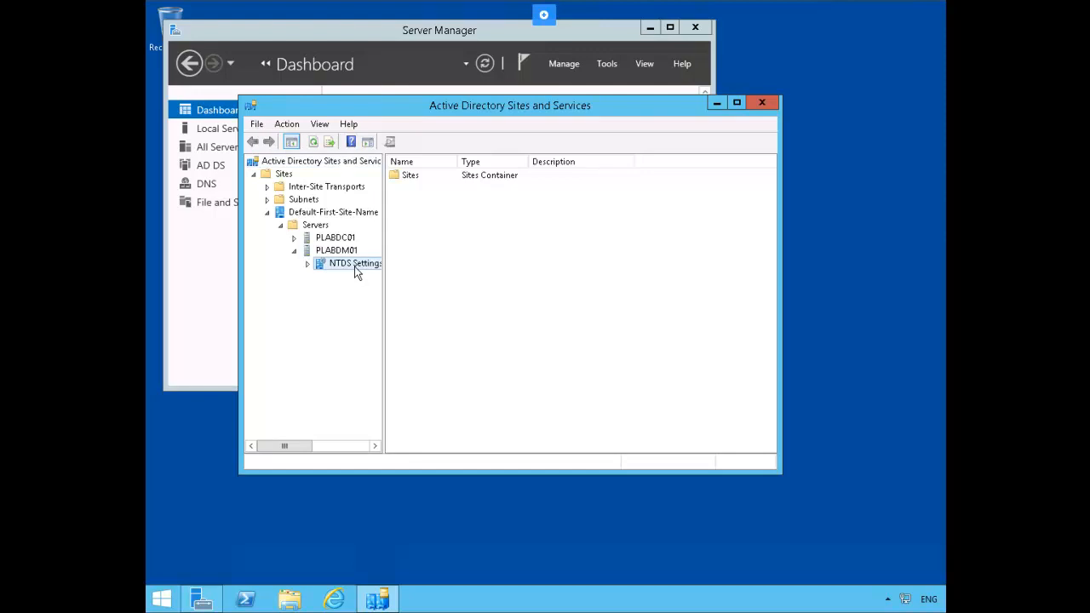
pyautogui.click(471, 365)
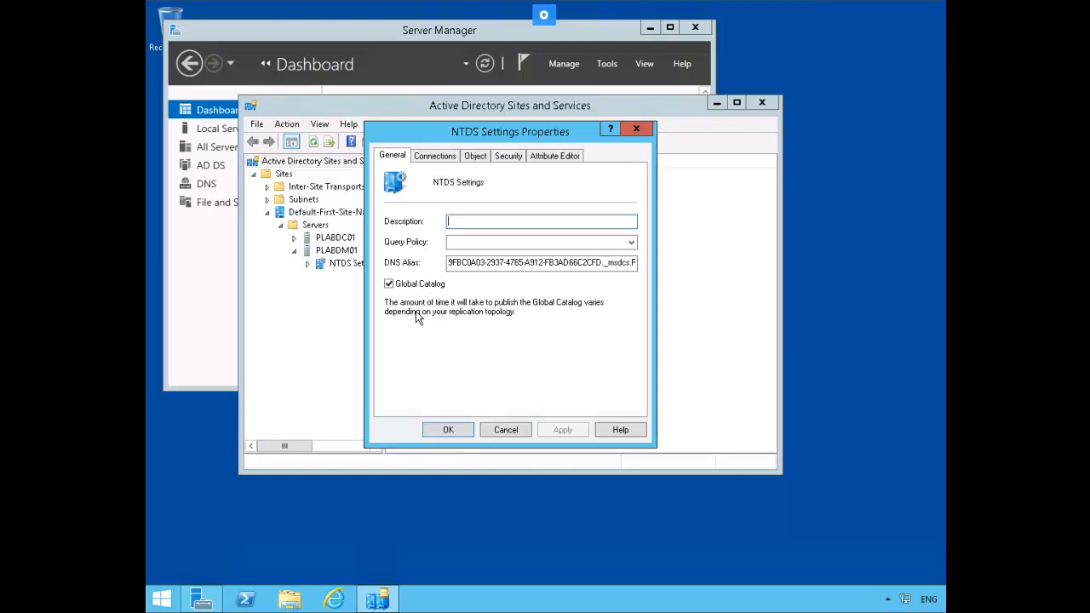
# - Dismiss NTDS Settings Properties, view PLABDC01's Local Server page, and expand the Tools menu
pyautogui.click(443, 430)
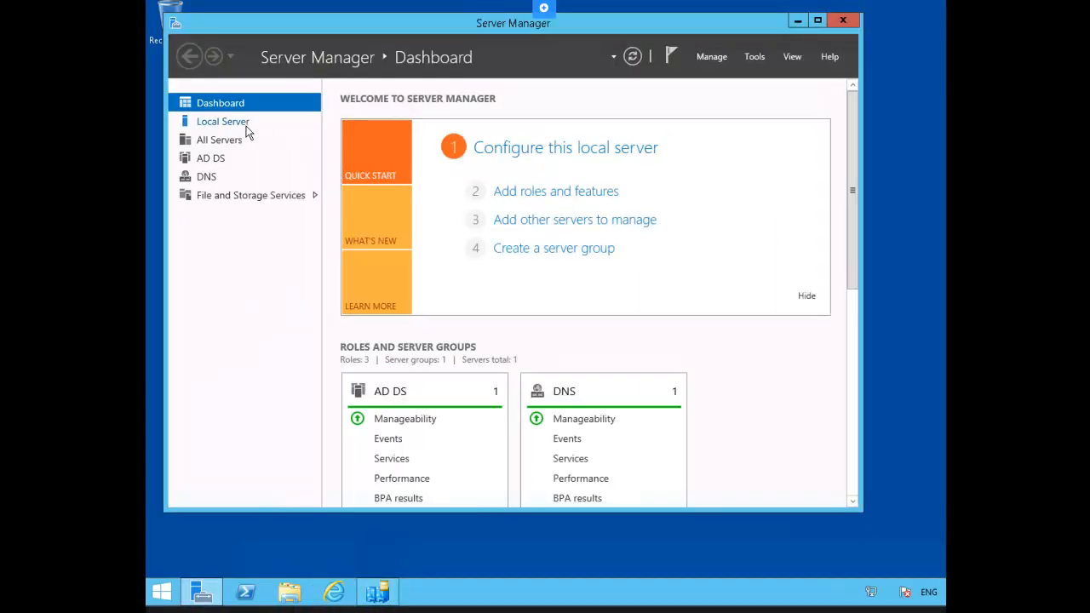
pyautogui.click(245, 136)
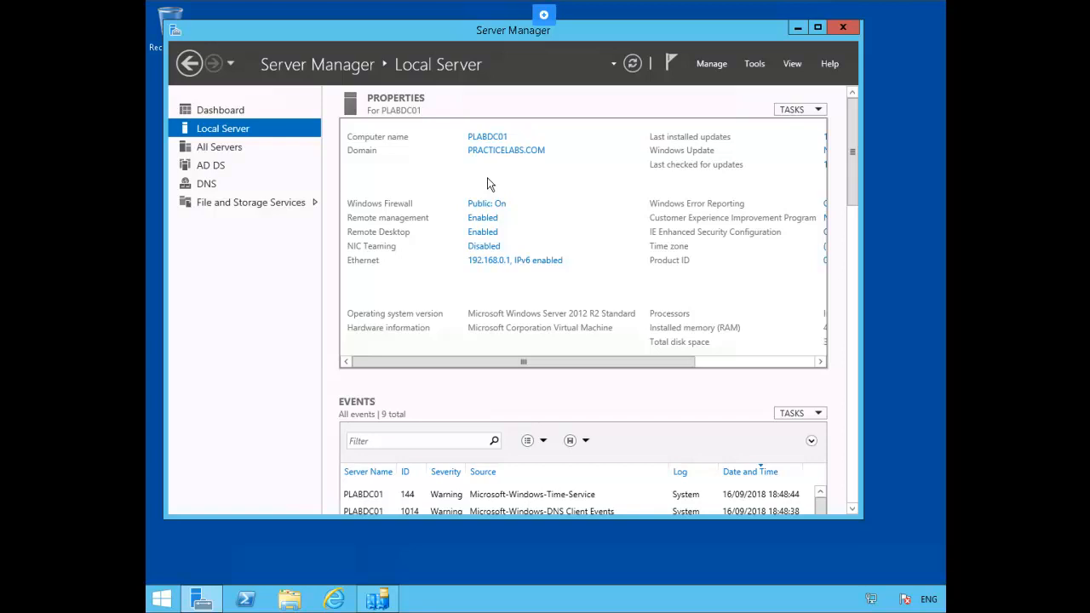
pyautogui.click(755, 66)
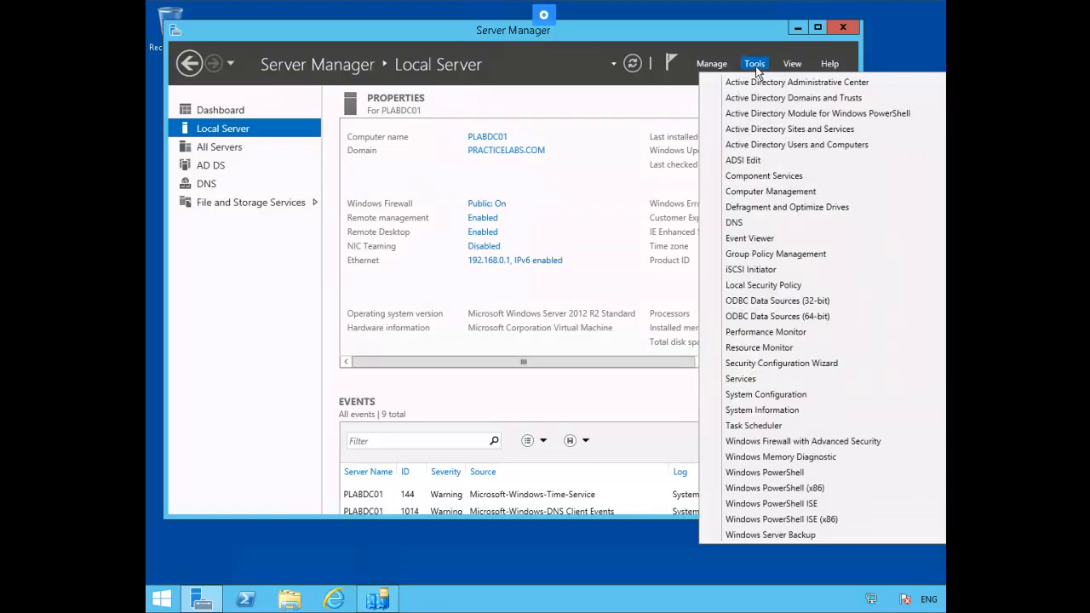